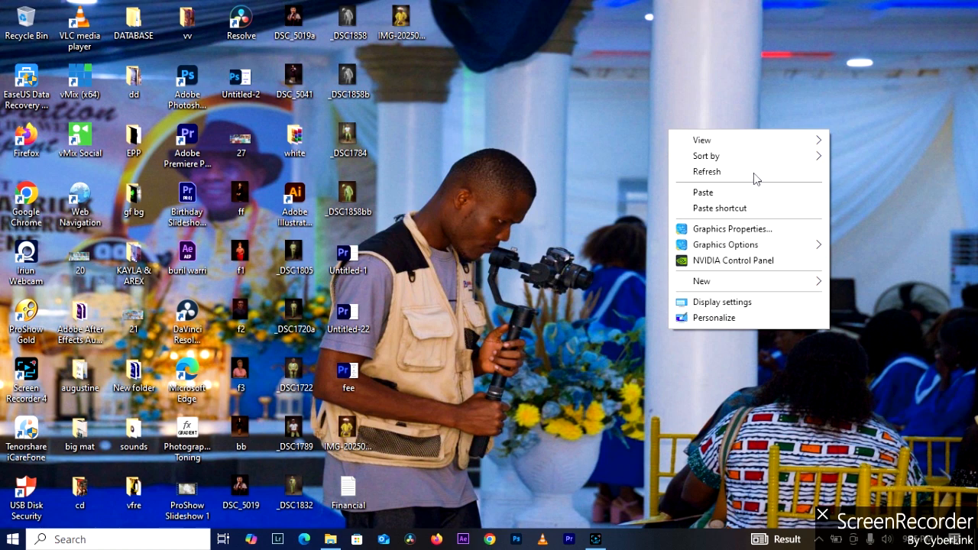
Launch Premiere Pro despite the compatibility issues, open the recent project "interface youtube video" and dismiss its missing-media dialog.
{"action": "left_click", "coordinate": [754, 172]}
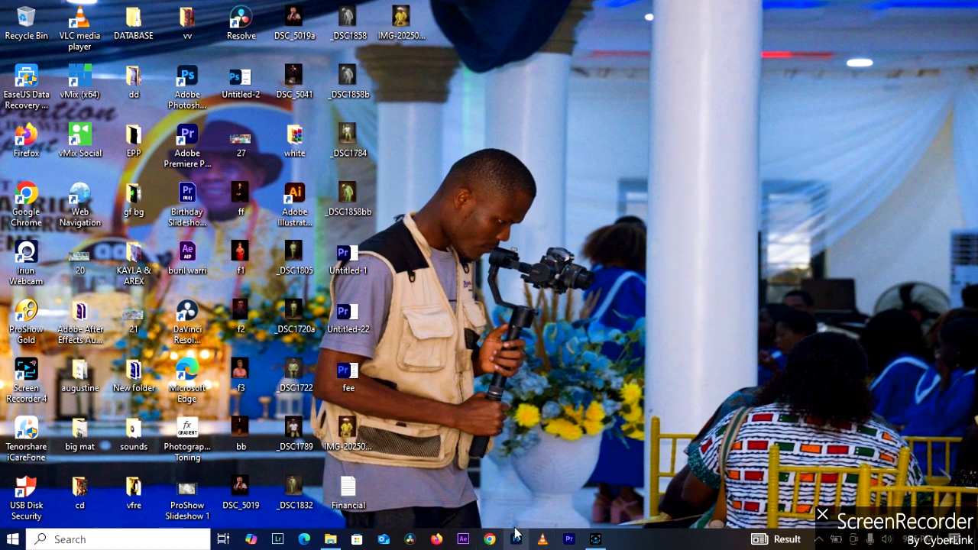
{"action": "left_click", "coordinate": [570, 540]}
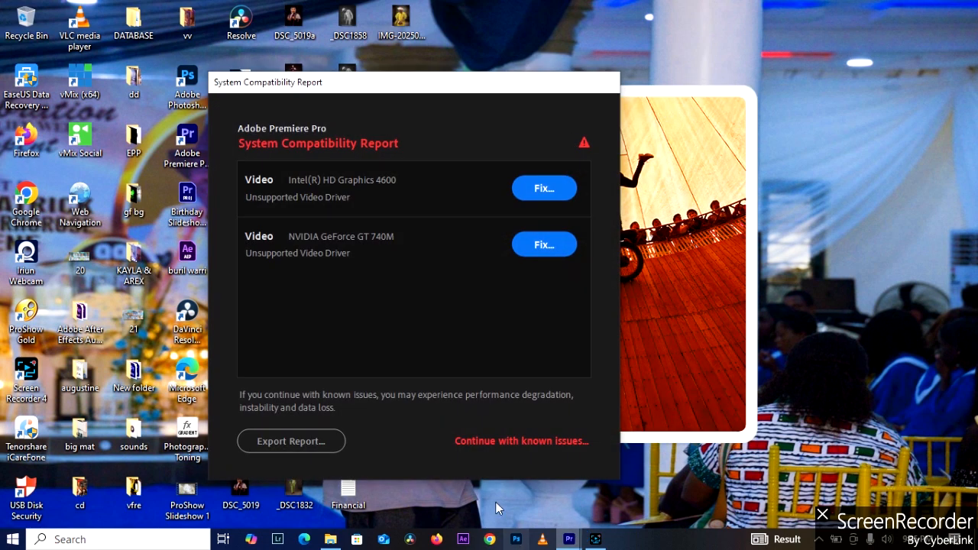
{"action": "left_click", "coordinate": [526, 442]}
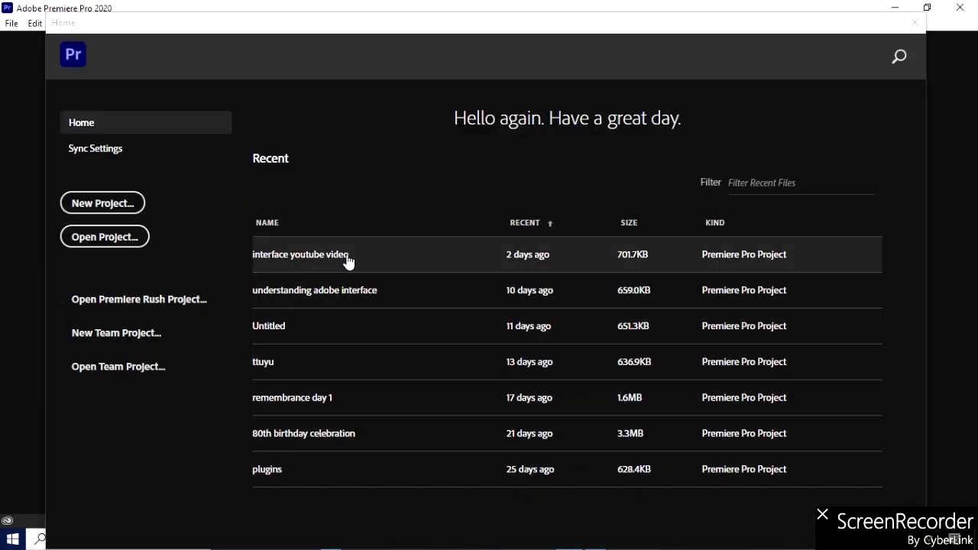
{"action": "left_click", "coordinate": [346, 257]}
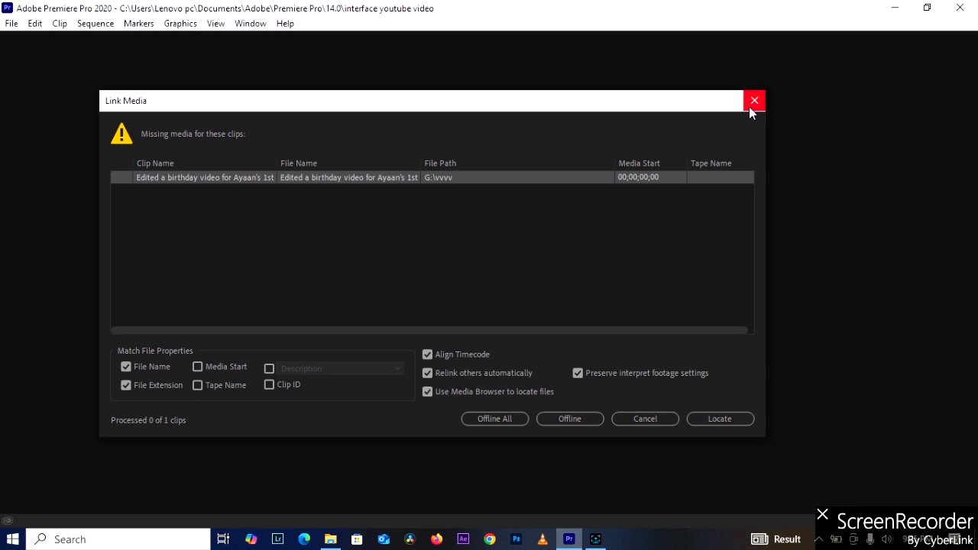
{"action": "left_click", "coordinate": [750, 112]}
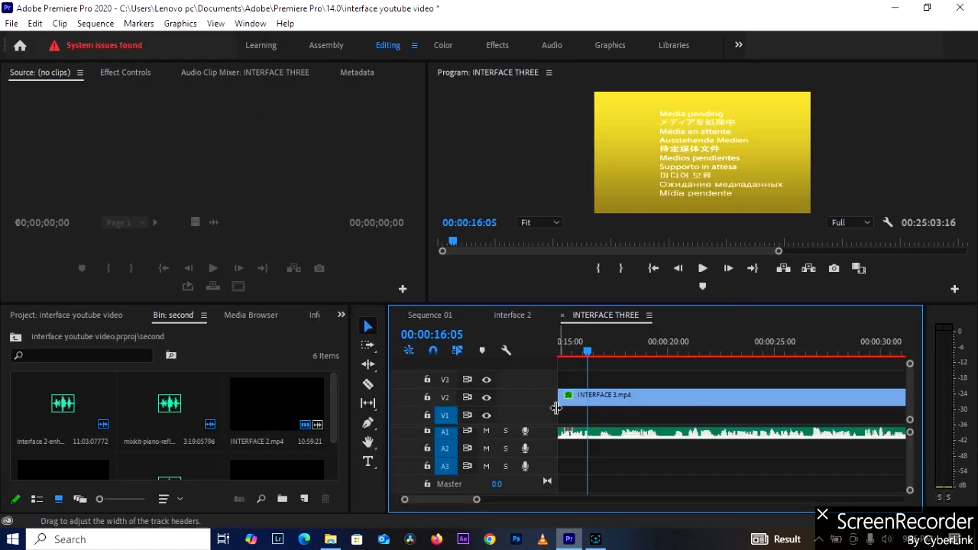
Create a new sequence named "luminance" with the DSLR 1080p25 preset.
{"action": "left_click_drag", "start_coordinate": [588, 352], "coordinate": [509, 353]}
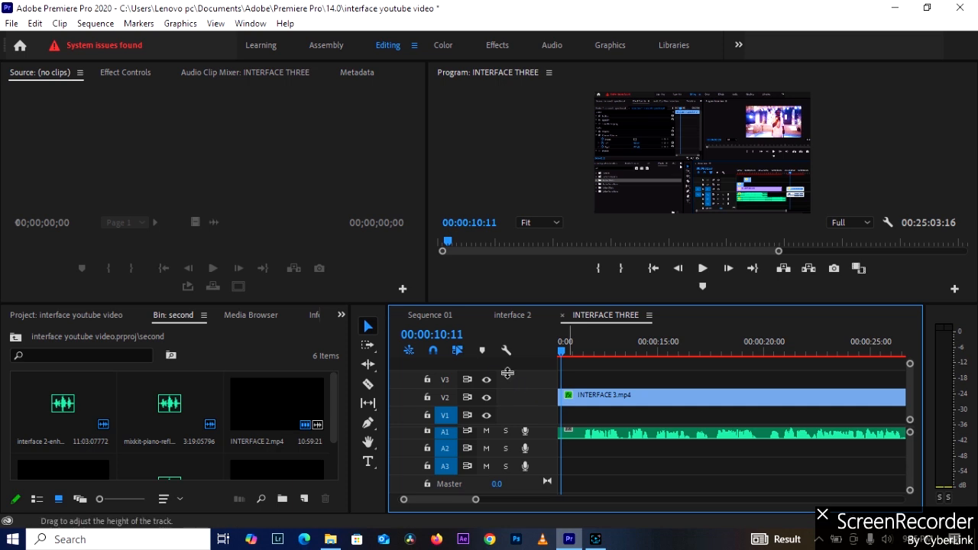
{"action": "key", "text": "ctrl+n"}
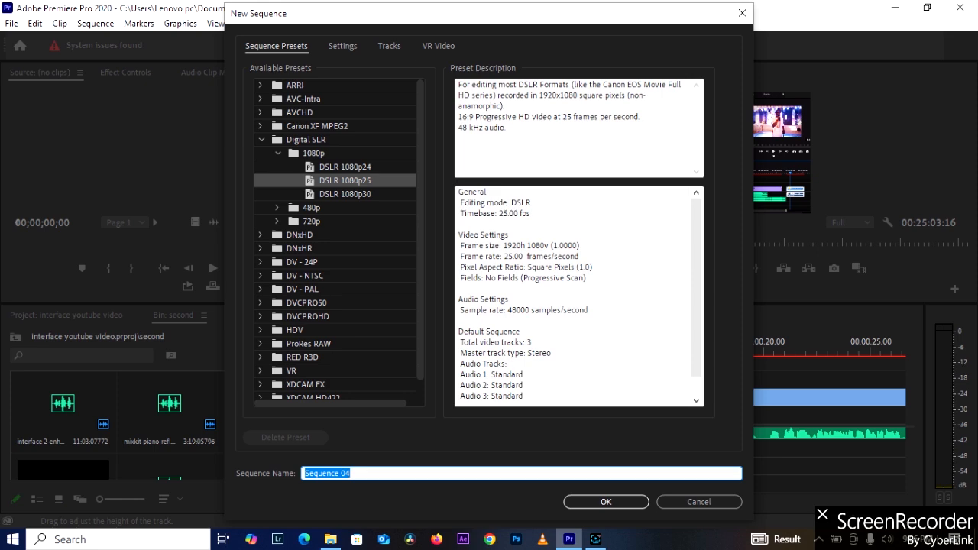
{"action": "type", "text": "luminance"}
{"action": "key", "text": "Return"}
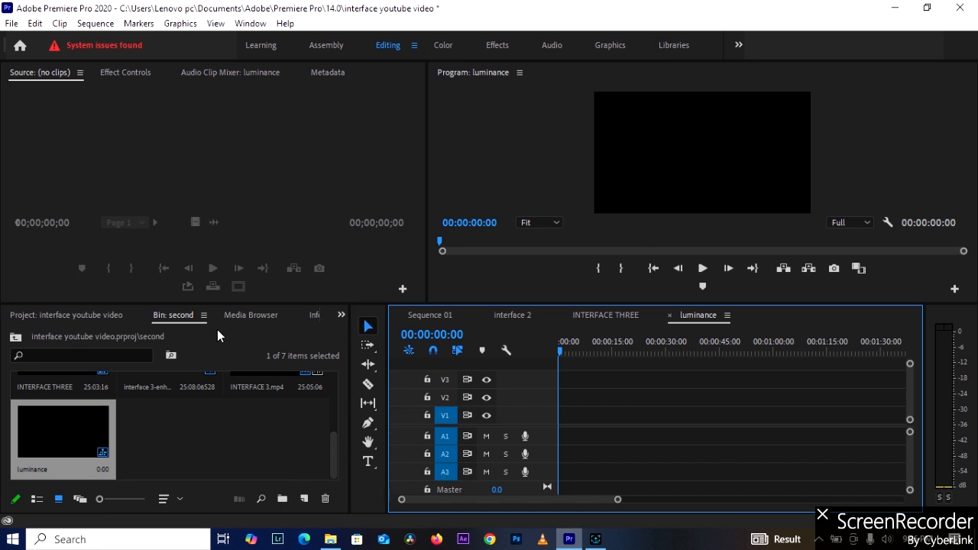
{"action": "double_click", "coordinate": [235, 436]}
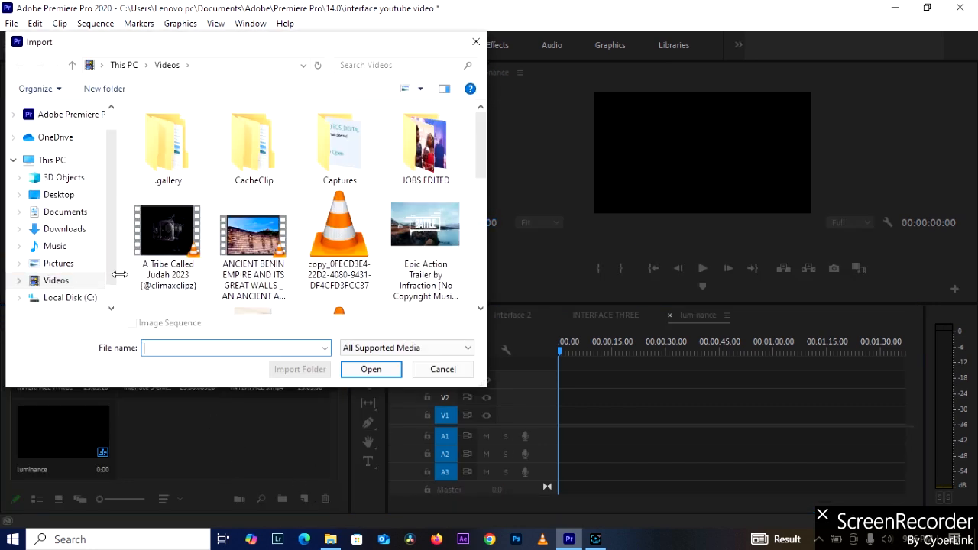
{"action": "scroll", "coordinate": [442, 237], "scroll_direction": "down", "scroll_amount": 2}
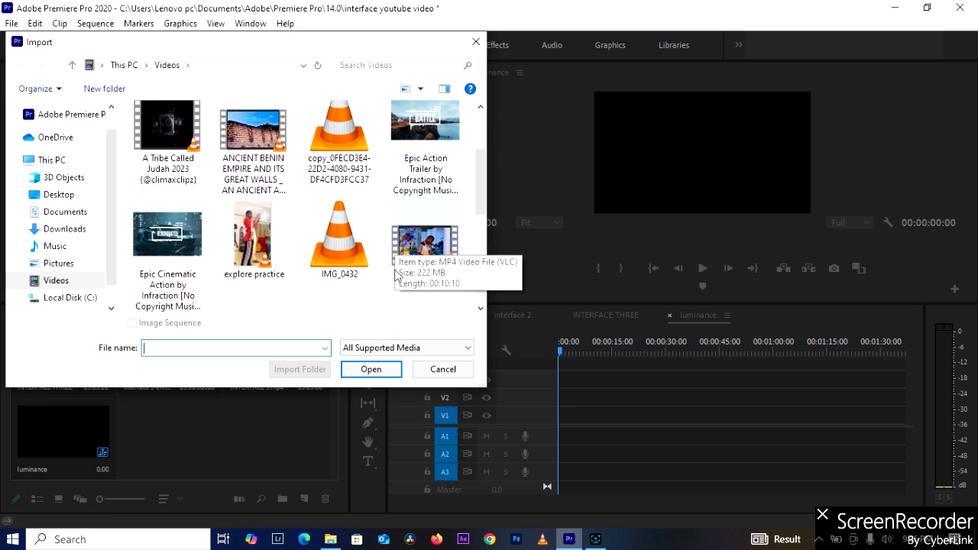
{"action": "scroll", "coordinate": [339, 282], "scroll_direction": "up", "scroll_amount": 2}
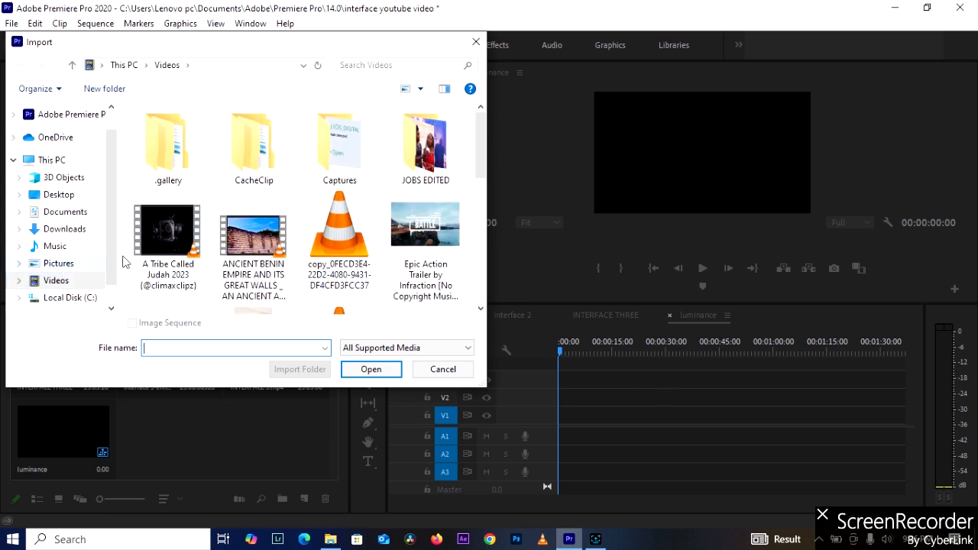
{"action": "scroll", "coordinate": [367, 249], "scroll_direction": "down", "scroll_amount": 2}
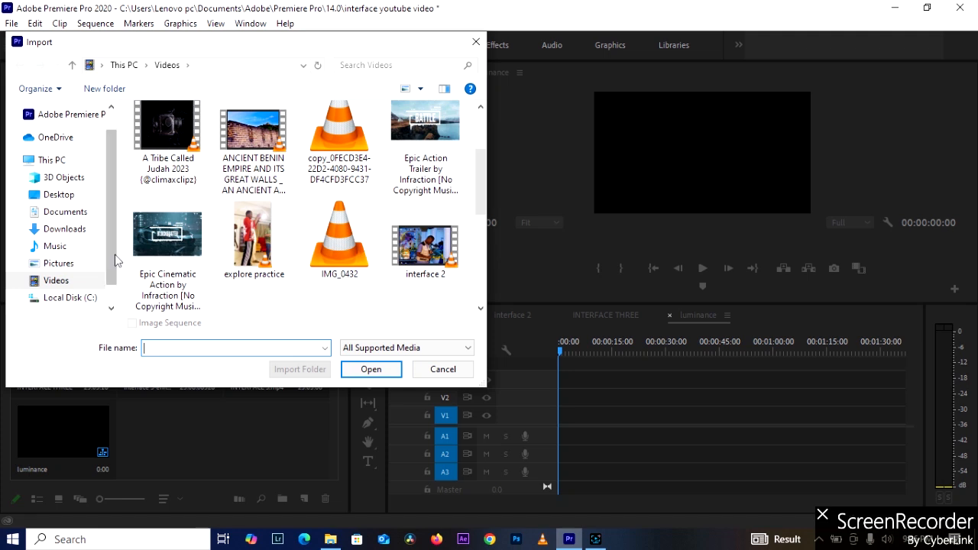
{"action": "left_click", "coordinate": [61, 263]}
{"action": "scroll", "coordinate": [292, 253], "scroll_direction": "down", "scroll_amount": 10}
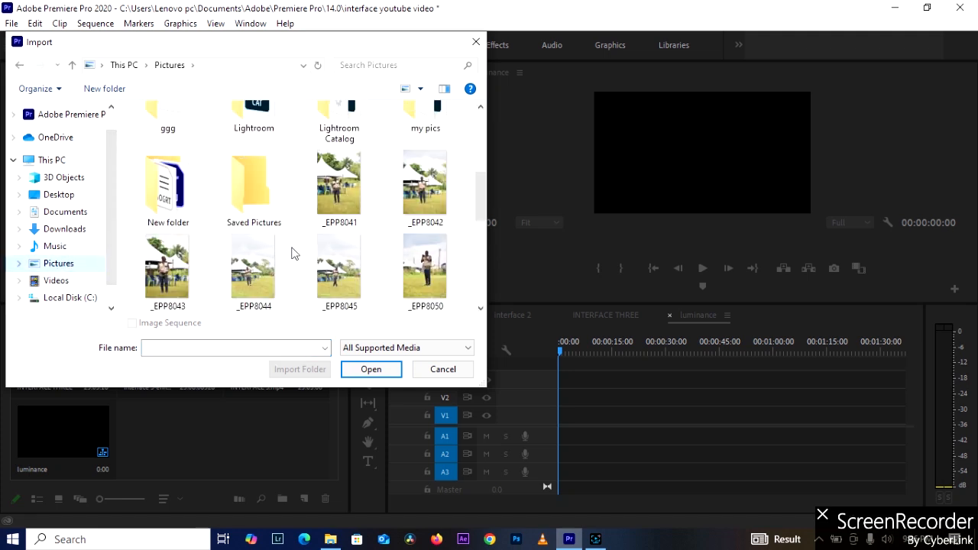
{"action": "scroll", "coordinate": [293, 253], "scroll_direction": "up", "scroll_amount": 5}
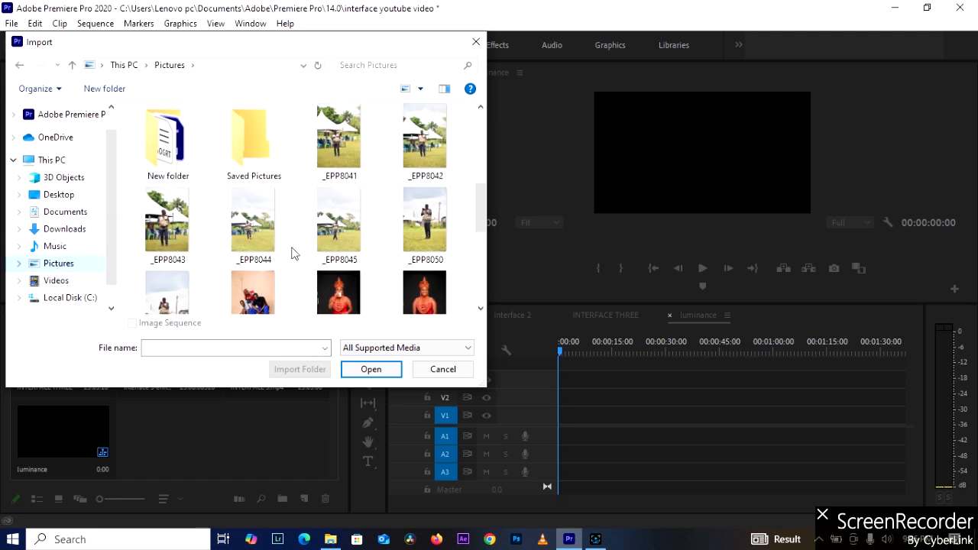
{"action": "left_click", "coordinate": [61, 246]}
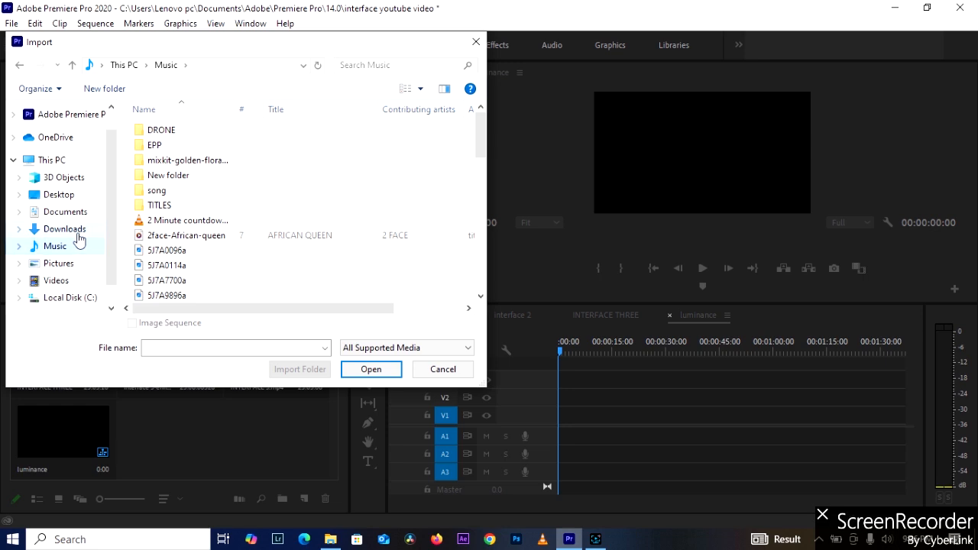
{"action": "left_click", "coordinate": [78, 229]}
{"action": "left_click", "coordinate": [85, 214]}
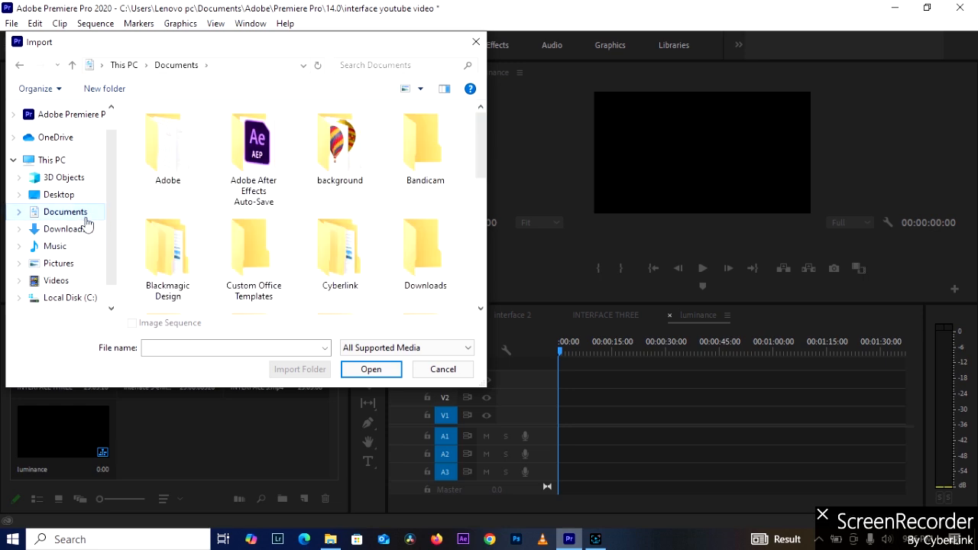
{"action": "left_click", "coordinate": [76, 197]}
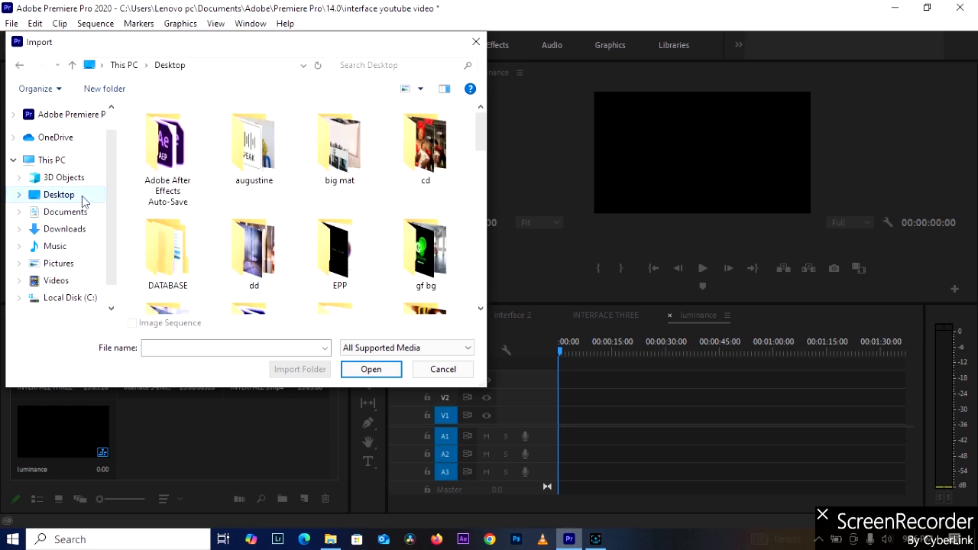
{"action": "left_click", "coordinate": [476, 42]}
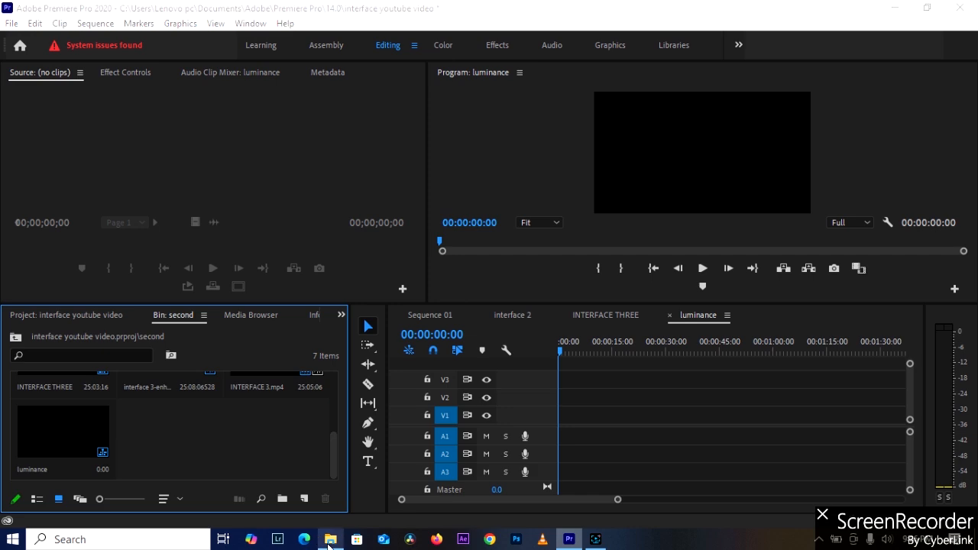
Switch to File Explorer and import the LEKKI-IKOYI LINK BRIDGE ROUNDABOUT drone video from the Videos folder into the project's "second" bin.
{"action": "left_click", "coordinate": [321, 540]}
{"action": "left_click", "coordinate": [52, 312]}
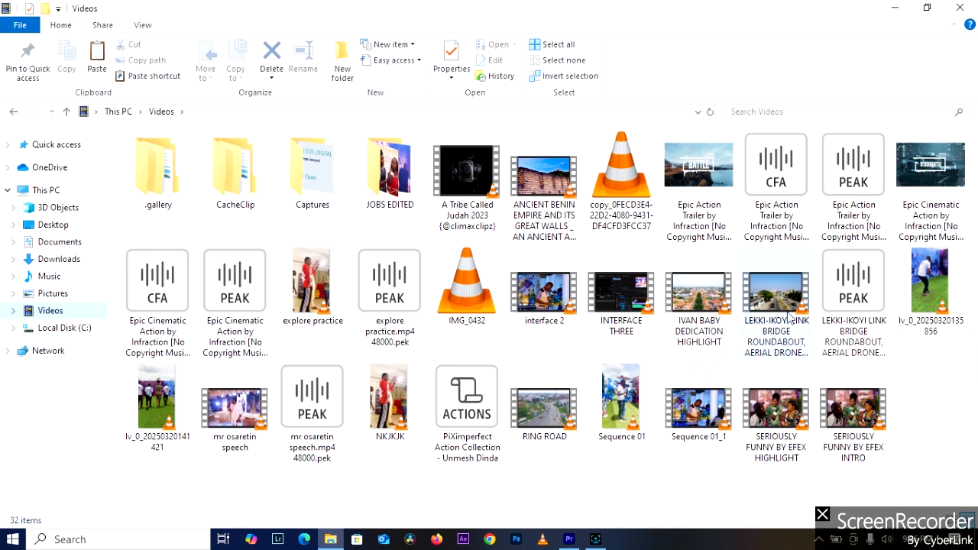
{"action": "mouse_move", "coordinate": [787, 317]}
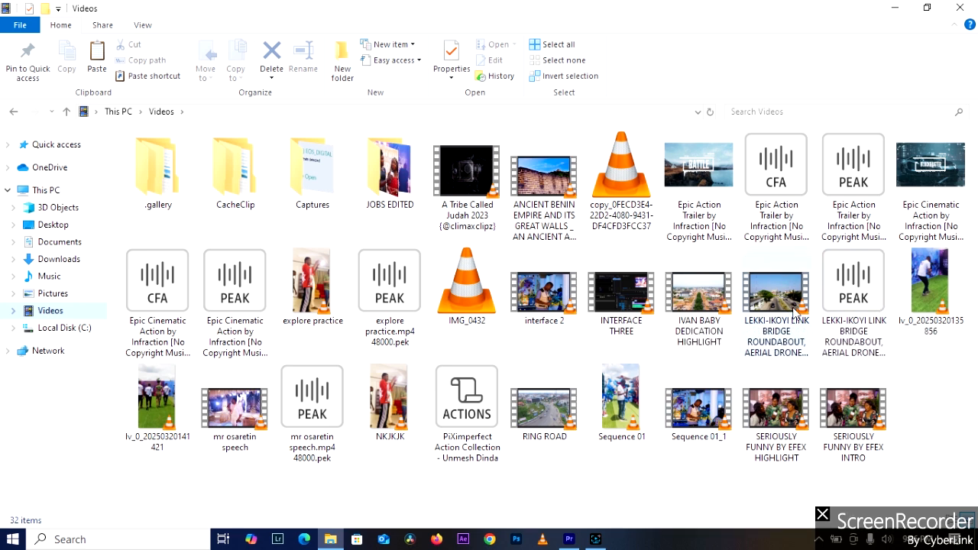
{"action": "left_click_drag", "start_coordinate": [793, 305], "coordinate": [186, 455]}
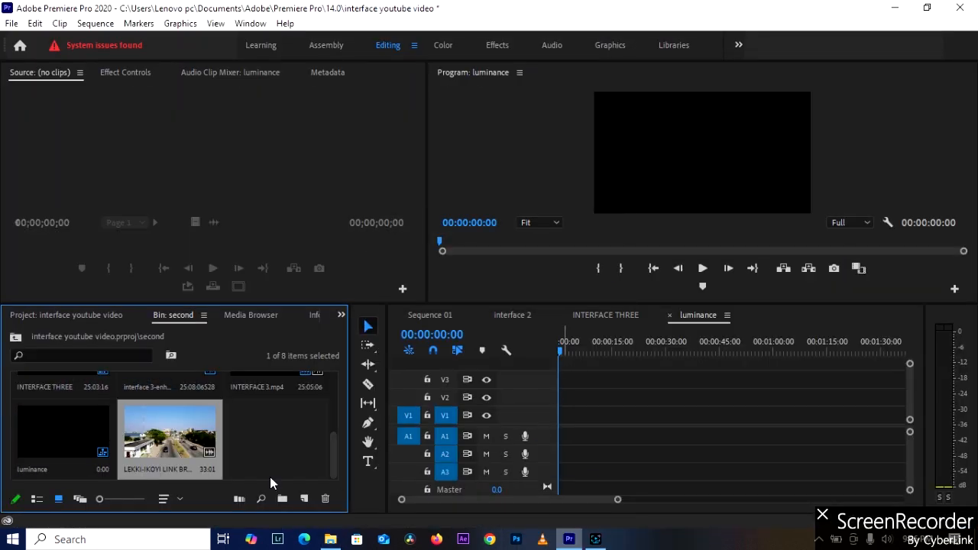
Load the imported drone clip as the source and preview it enlarged, stopping at the roundabout shot at 00:00:17:27.
{"action": "double_click", "coordinate": [201, 433]}
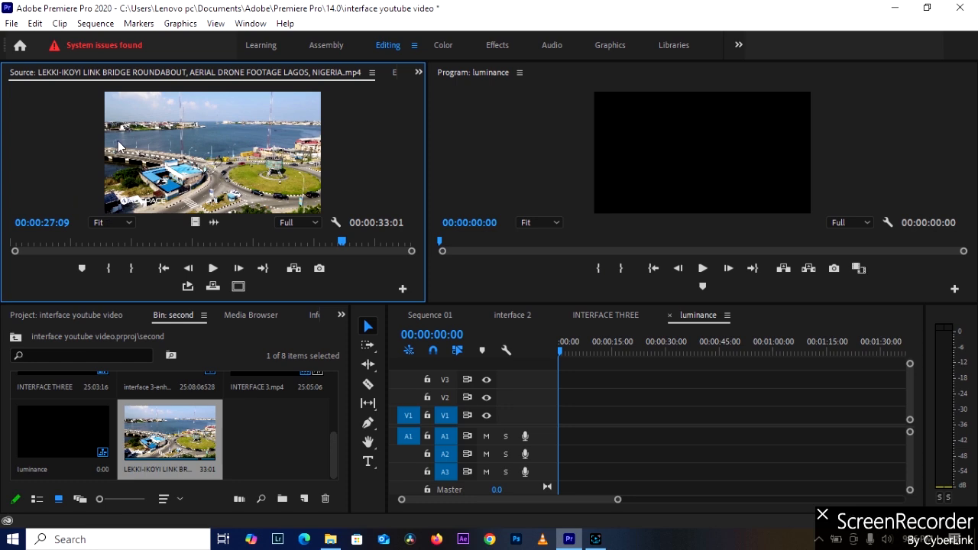
{"action": "key", "text": "grave"}
{"action": "key", "text": "space"}
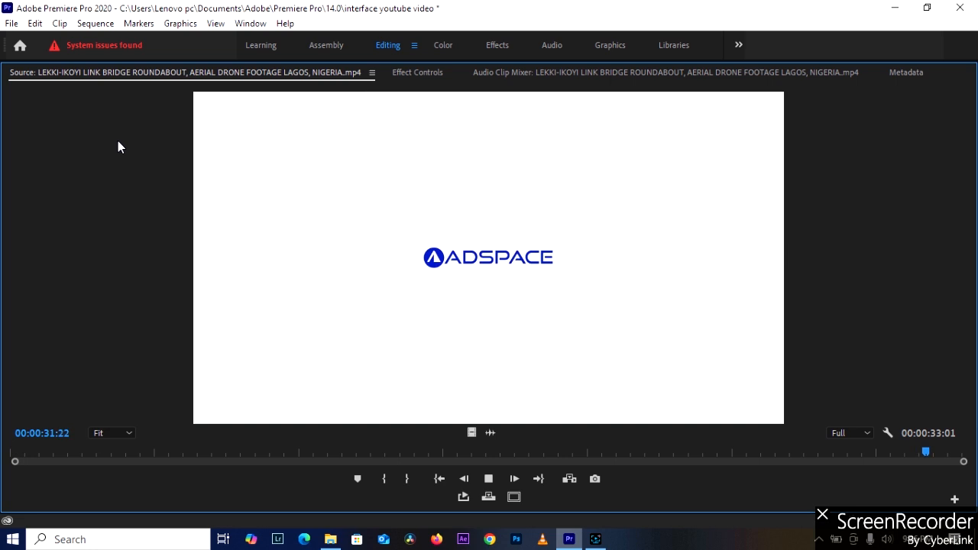
{"action": "key", "text": "space"}
{"action": "left_click_drag", "start_coordinate": [86, 458], "coordinate": [77, 457]}
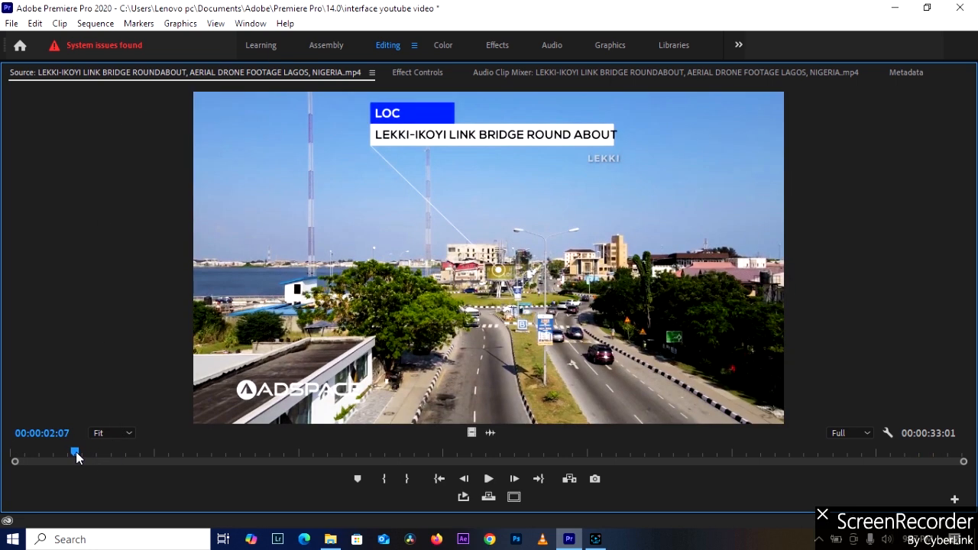
{"action": "key", "text": "space"}
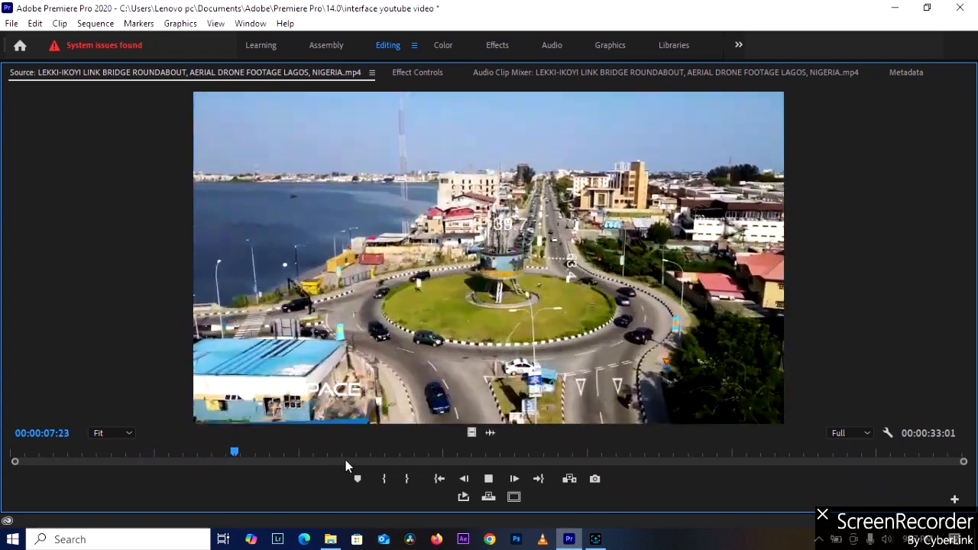
{"action": "left_click_drag", "start_coordinate": [504, 454], "coordinate": [530, 457]}
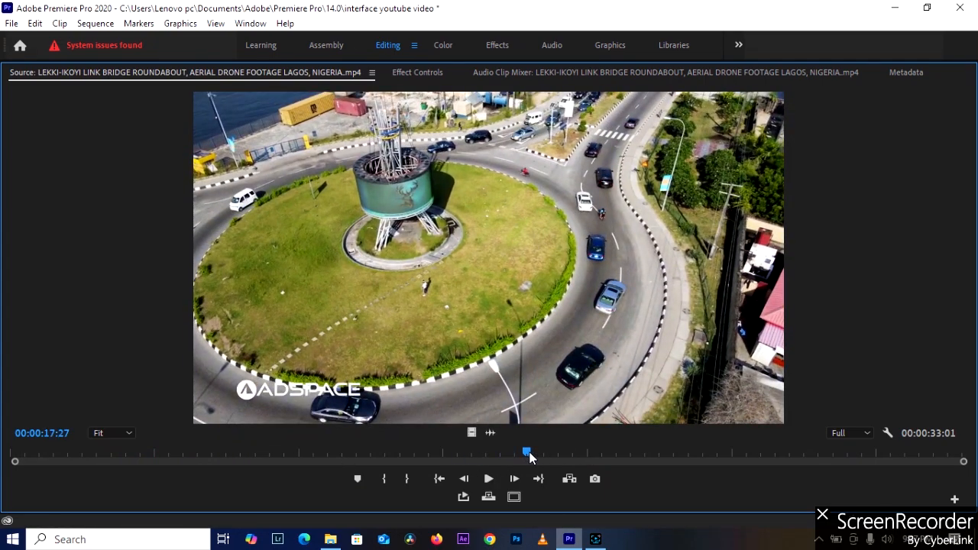
{"action": "key", "text": "grave"}
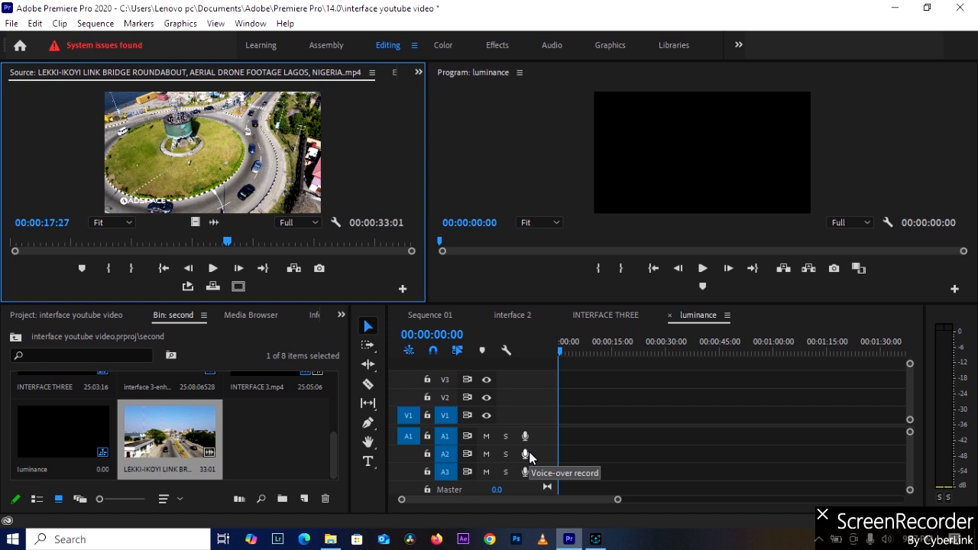
Mark the source clip's In point at 00:00:17:25 and its Out point at 00:00:21:27.
{"action": "left_click", "coordinate": [224, 245]}
{"action": "key", "text": "i"}
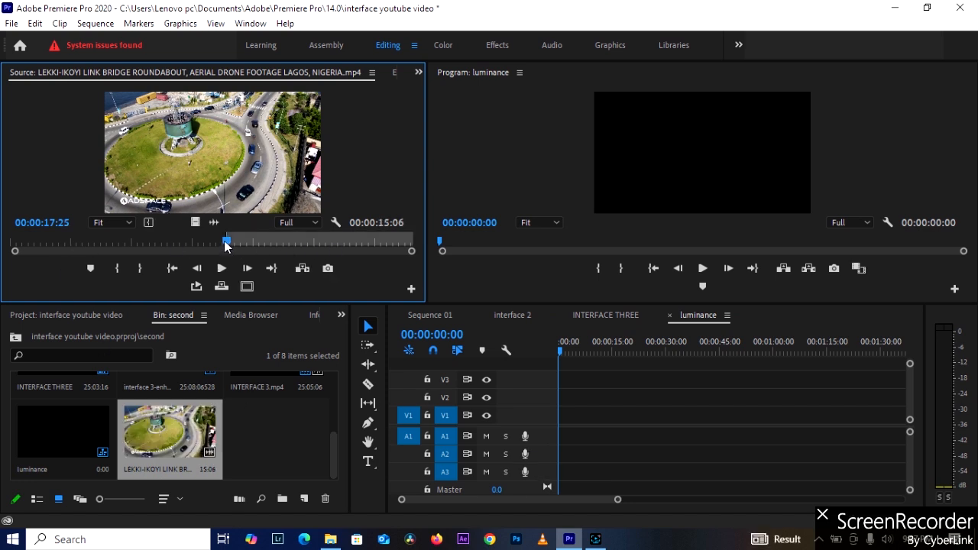
{"action": "key", "text": "space"}
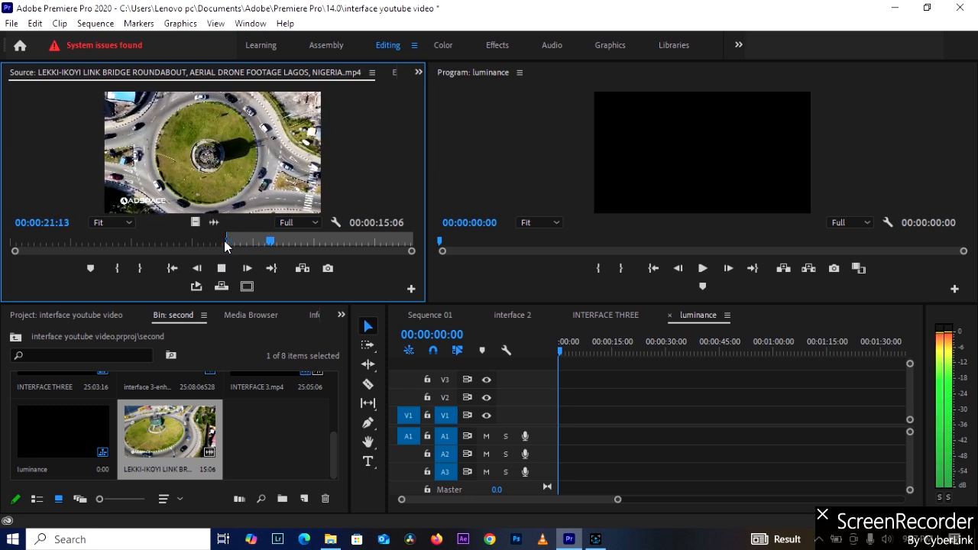
{"action": "key", "text": "space"}
{"action": "key", "text": "o"}
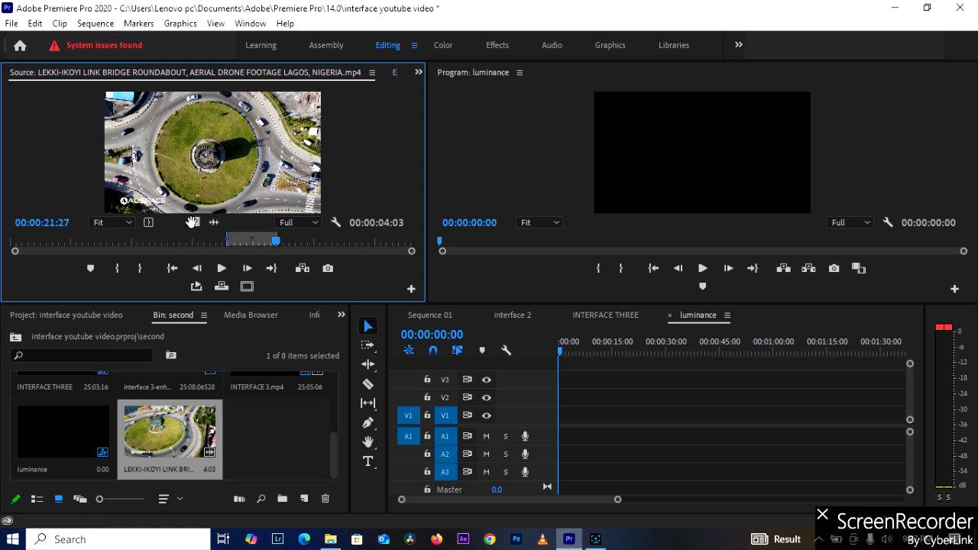
Place only the video of the marked range at the start of track V1, changing the sequence settings to match the clip.
{"action": "left_click_drag", "start_coordinate": [195, 224], "coordinate": [568, 421]}
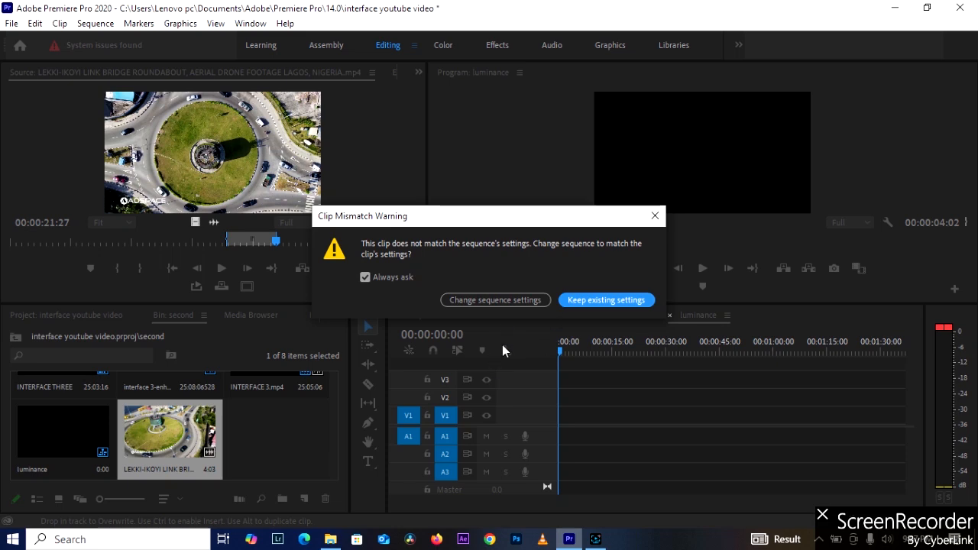
{"action": "left_click", "coordinate": [521, 304]}
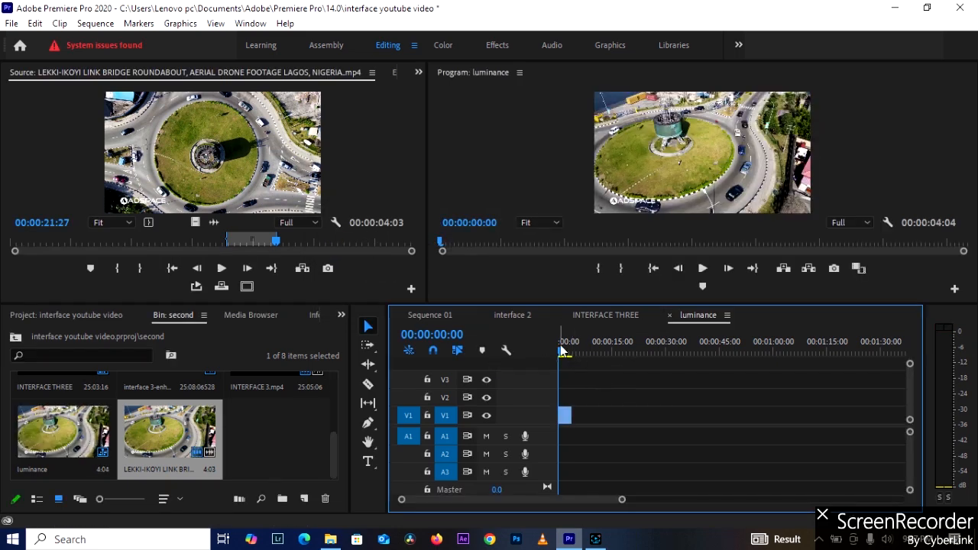
{"action": "mouse_move", "coordinate": [572, 353]}
{"action": "left_mouse_down"}
{"action": "mouse_move", "coordinate": [579, 355]}
{"action": "mouse_move", "coordinate": [563, 359]}
{"action": "left_mouse_up"}
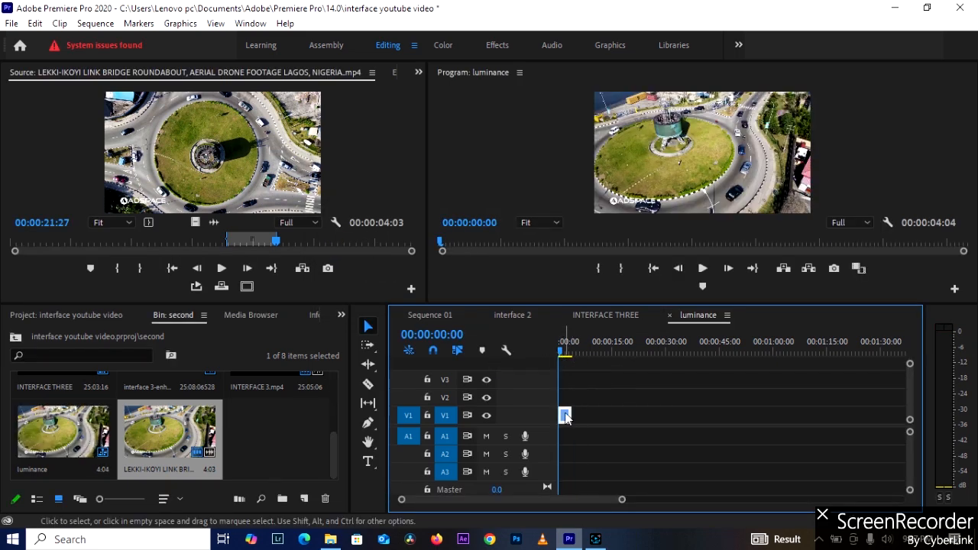
Extend the clip on V1 and trim its end to the playhead at 00:00:05:24.
{"action": "left_click_drag", "start_coordinate": [565, 416], "coordinate": [602, 417]}
{"action": "left_click", "coordinate": [592, 353]}
{"action": "mouse_move", "coordinate": [595, 364]}
{"action": "left_mouse_down"}
{"action": "mouse_move", "coordinate": [603, 359]}
{"action": "mouse_move", "coordinate": [572, 359]}
{"action": "mouse_move", "coordinate": [579, 352]}
{"action": "left_mouse_up"}
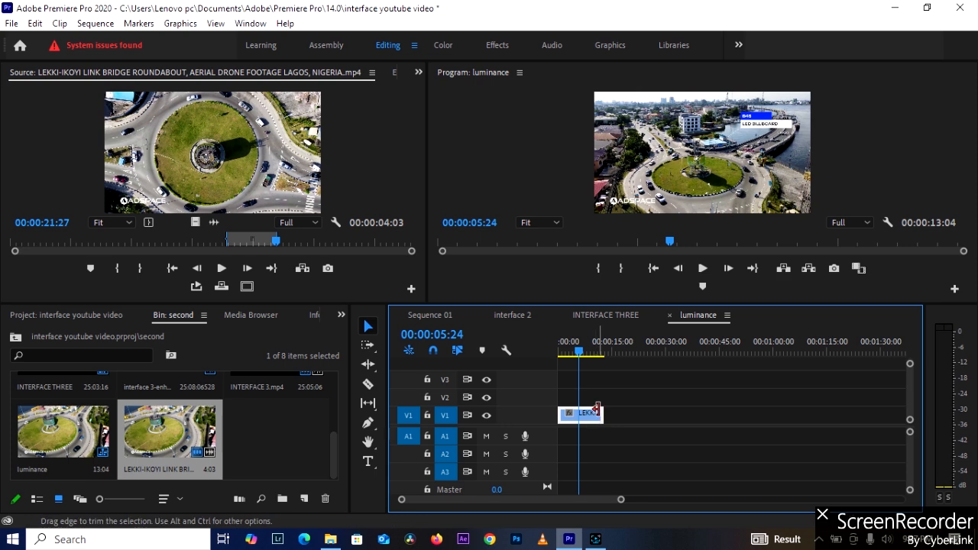
{"action": "left_click_drag", "start_coordinate": [601, 416], "coordinate": [577, 416]}
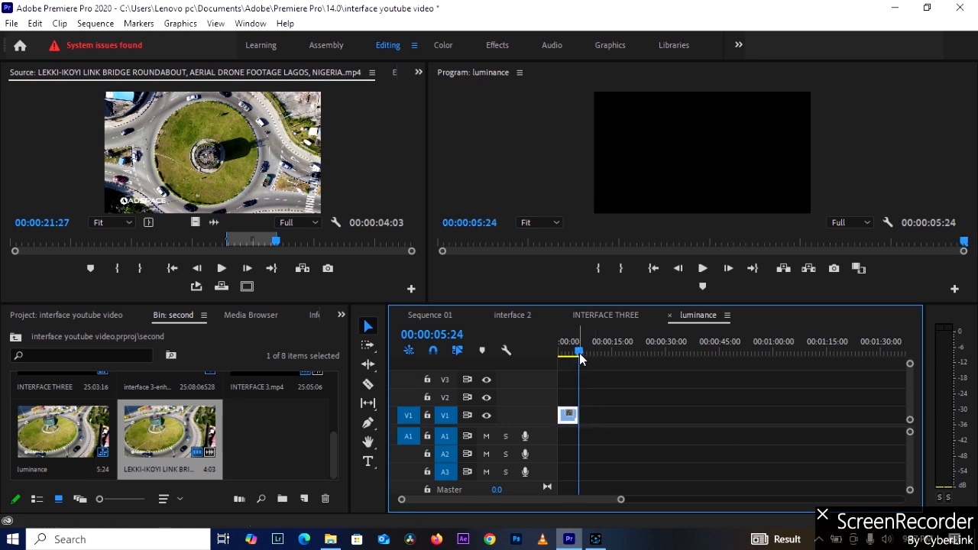
Preview the V1 clip at 00:00:02:00 in the luminance sequence.
{"action": "left_click_drag", "start_coordinate": [579, 352], "coordinate": [567, 353]}
{"action": "key", "text": "="}
{"action": "key", "text": "="}
{"action": "key", "text": "="}
{"action": "key", "text": "="}
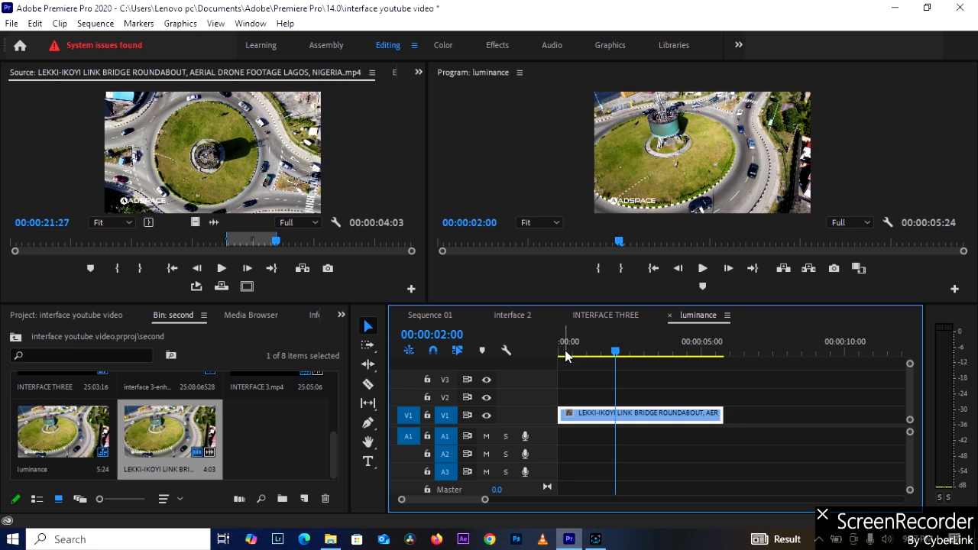
Create an adjustment layer in the second bin at 1280 × 720, 30.00 fps, with square pixels.
{"action": "left_click", "coordinate": [323, 442]}
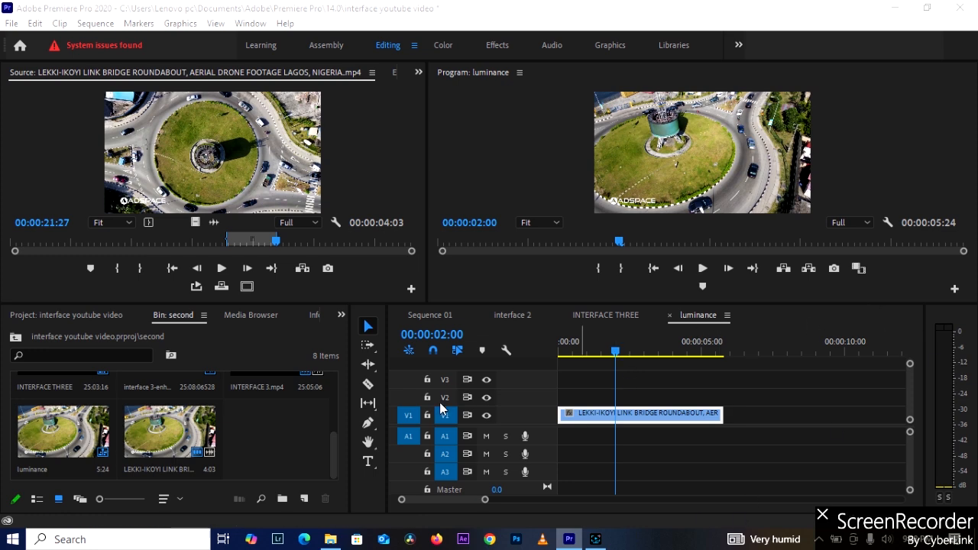
{"action": "left_click", "coordinate": [307, 501]}
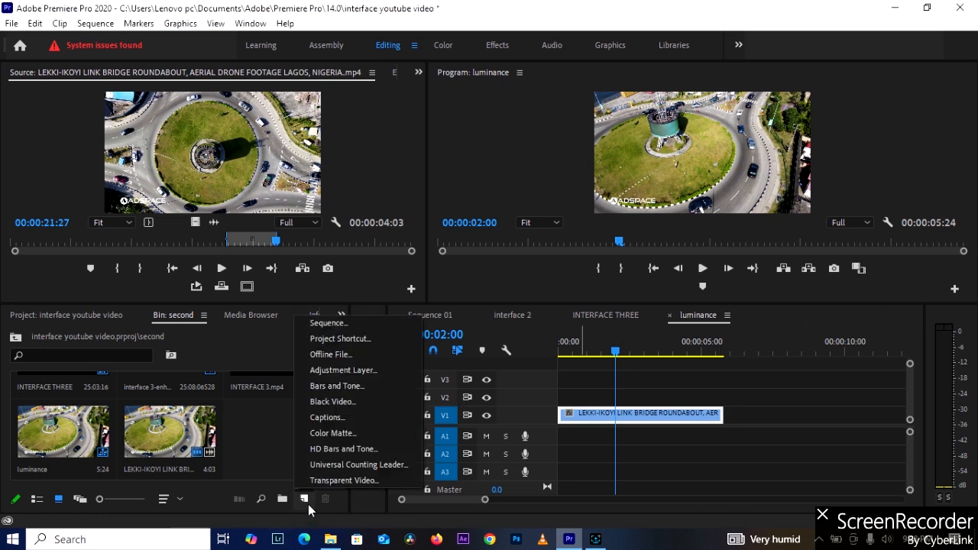
{"action": "left_click", "coordinate": [373, 371]}
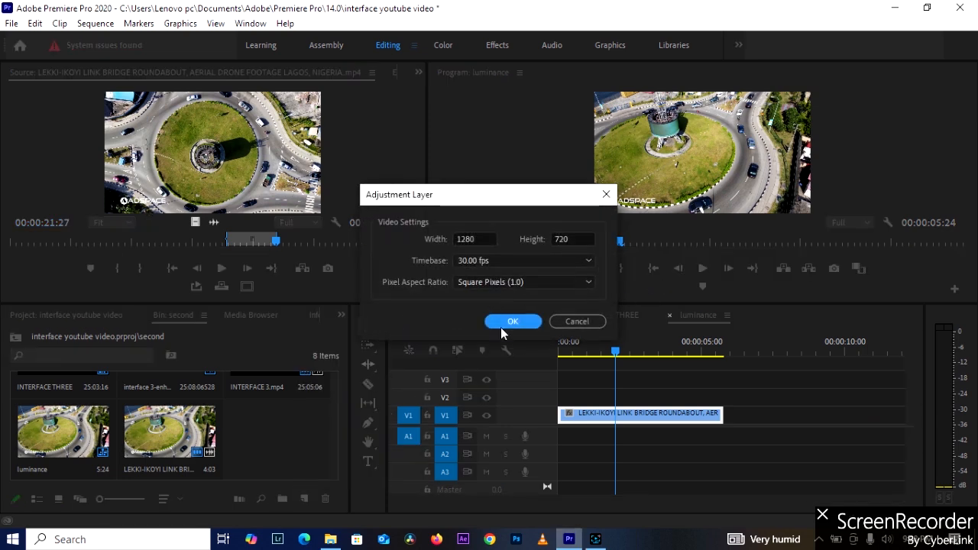
{"action": "left_click", "coordinate": [510, 321]}
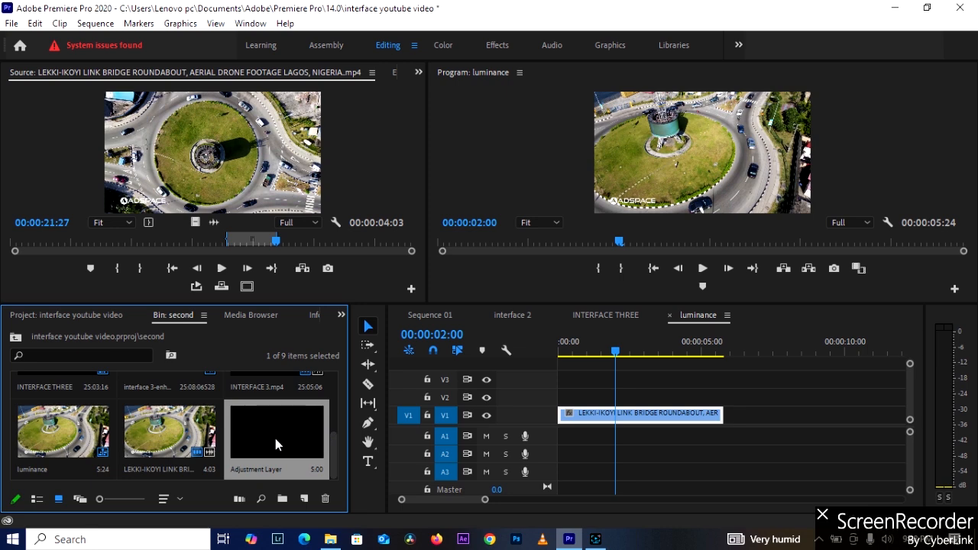
Place the adjustment layer at the start of track V2 and extend it to the end of the V1 clip.
{"action": "left_click_drag", "start_coordinate": [291, 443], "coordinate": [562, 406]}
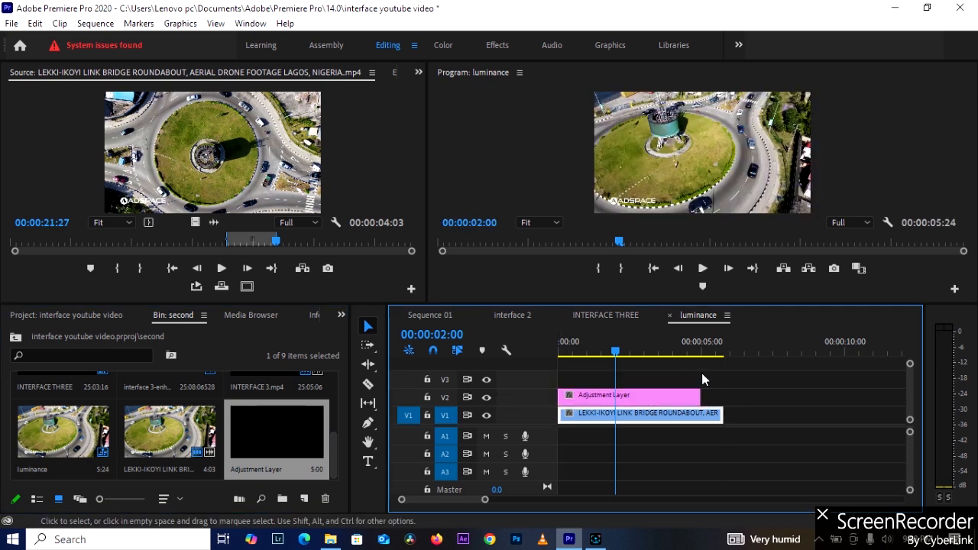
{"action": "left_click_drag", "start_coordinate": [704, 391], "coordinate": [722, 394]}
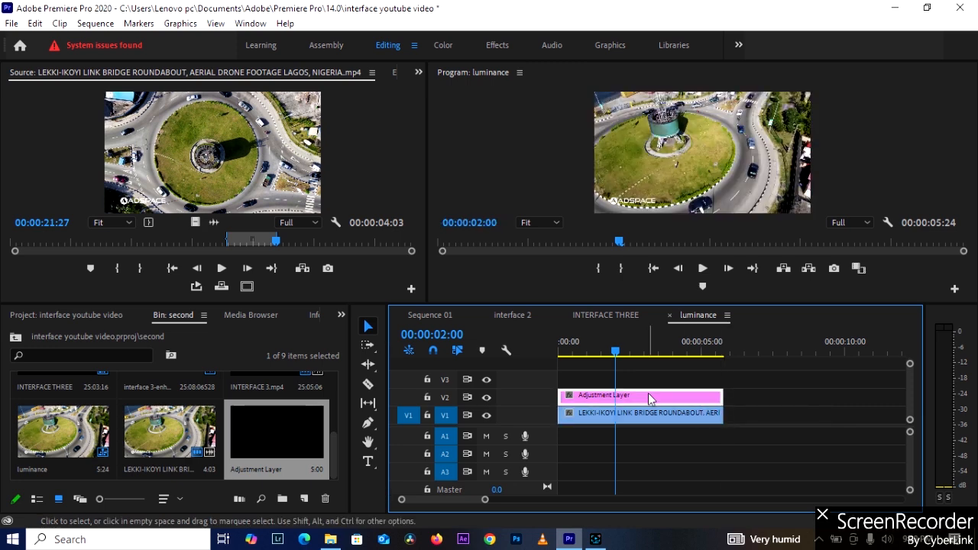
Apply the technical Lumetri preset "Legal to Full Range, 10-bit" to the adjustment layer on V2.
{"action": "left_click", "coordinate": [342, 316]}
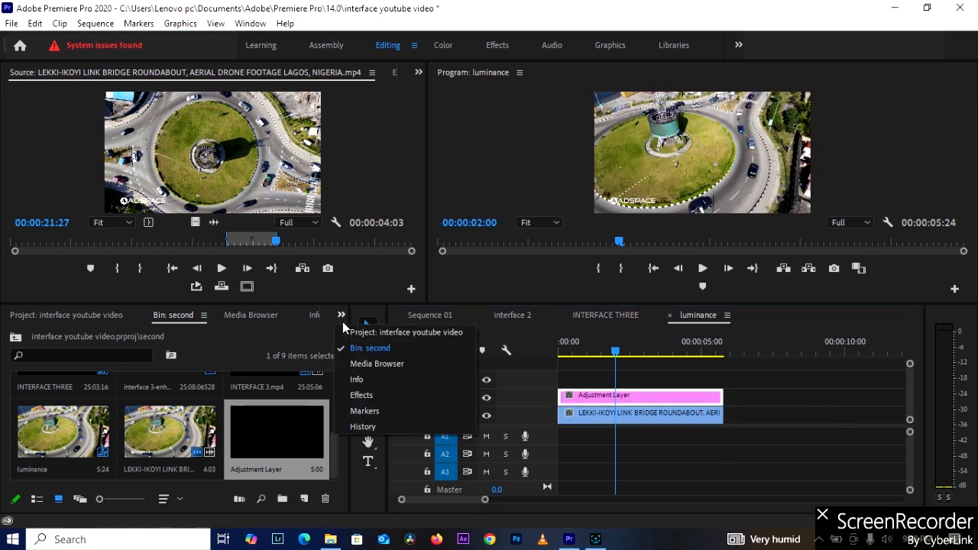
{"action": "left_click", "coordinate": [395, 395]}
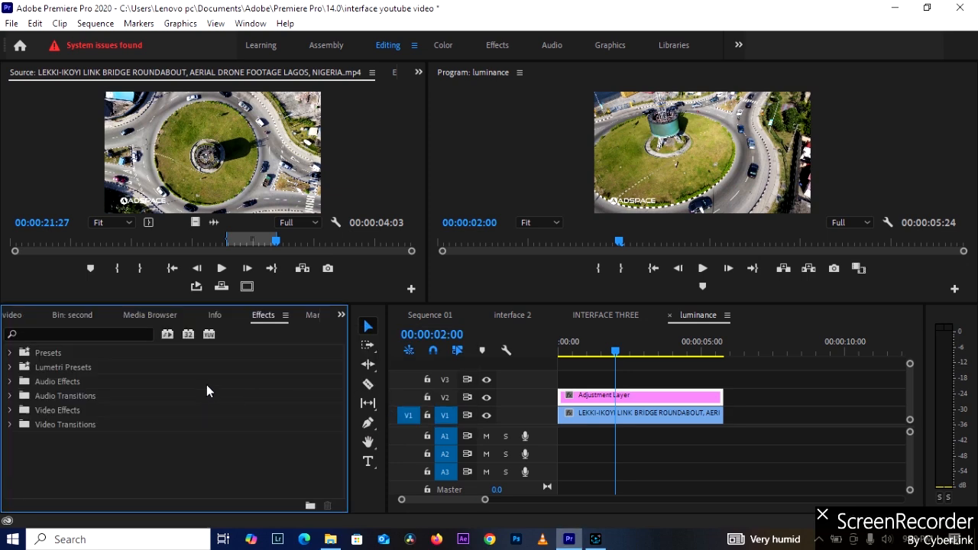
{"action": "left_click", "coordinate": [10, 367]}
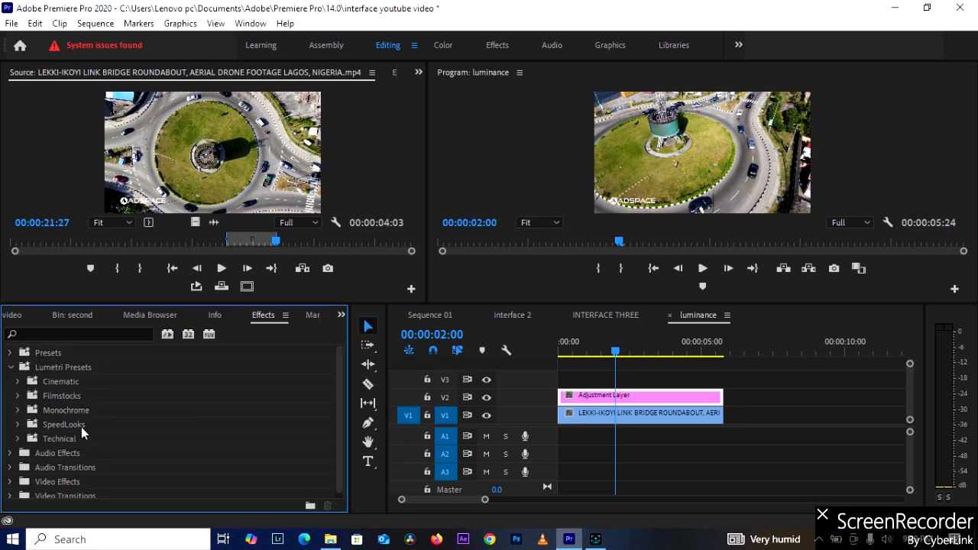
{"action": "left_click", "coordinate": [21, 439]}
{"action": "scroll", "coordinate": [113, 470], "scroll_direction": "down", "scroll_amount": 1}
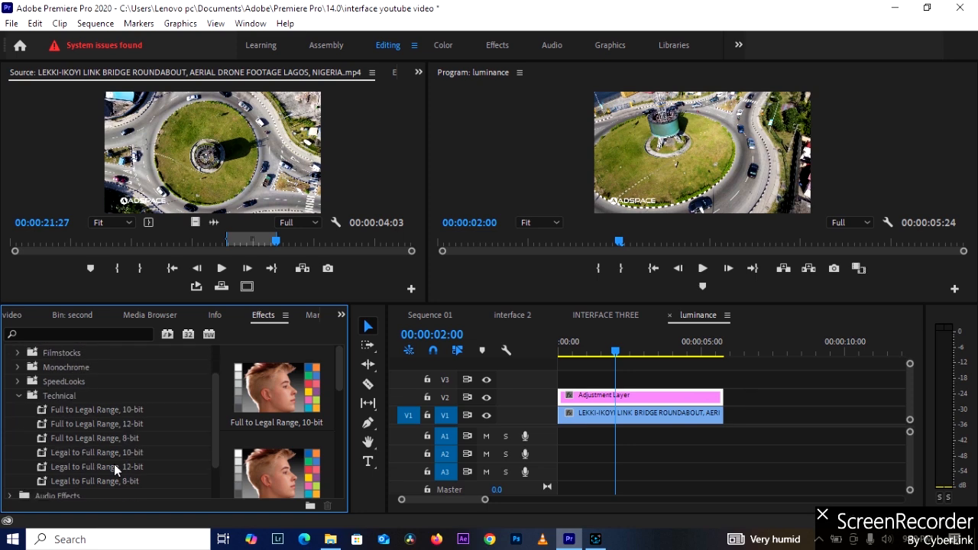
{"action": "left_click_drag", "start_coordinate": [103, 454], "coordinate": [600, 411]}
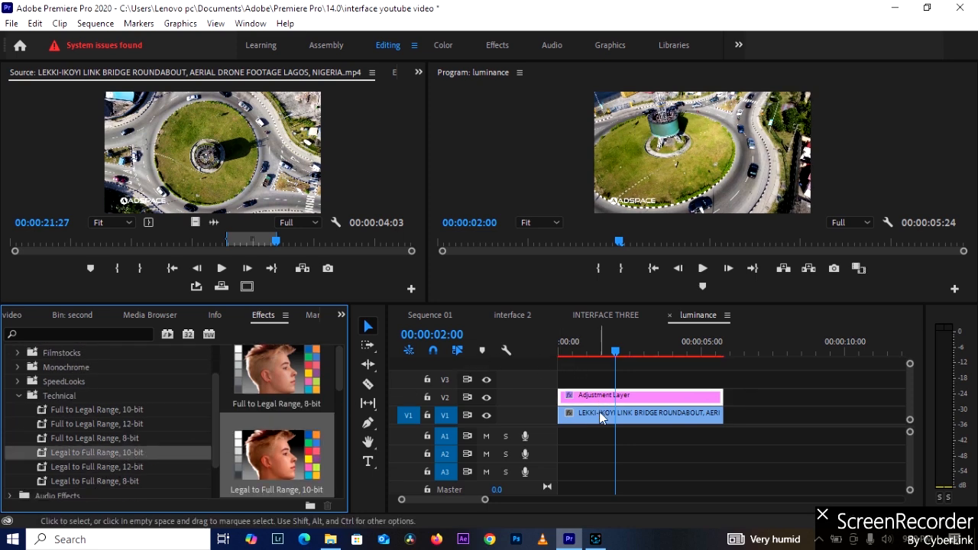
Compare the picture with V2 hidden and shown, and move the playhead to the roundabout shot at 00:00:04:13.
{"action": "left_click", "coordinate": [486, 399]}
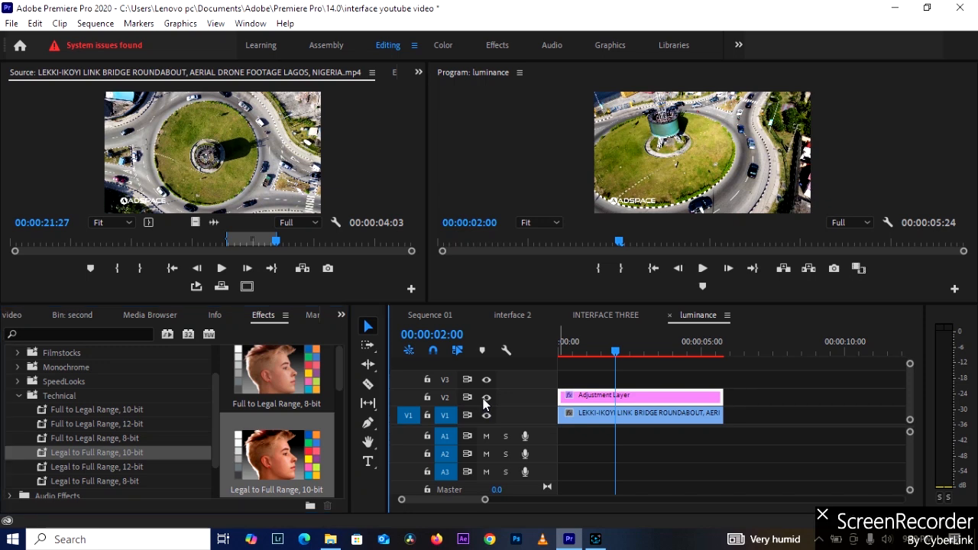
{"action": "left_click", "coordinate": [486, 399]}
{"action": "left_click_drag", "start_coordinate": [615, 351], "coordinate": [684, 353]}
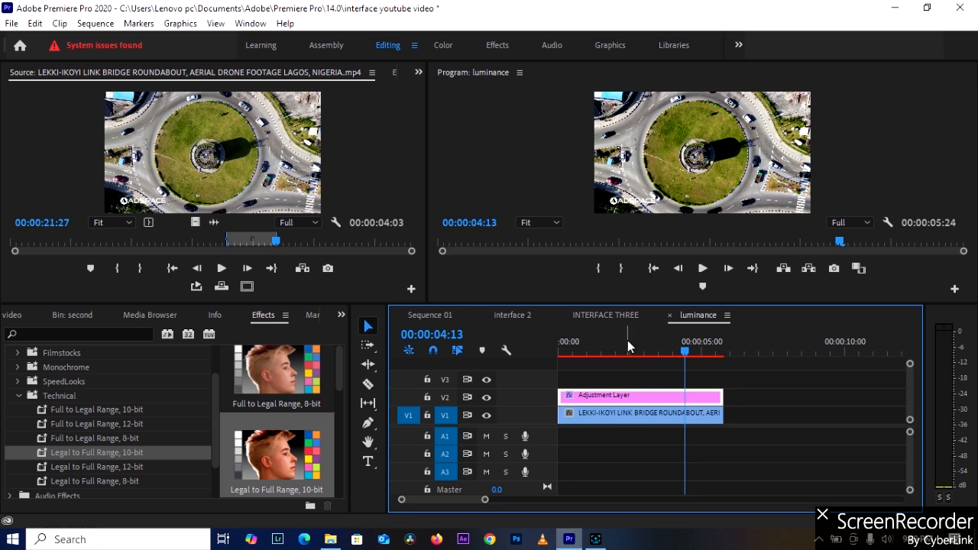
{"action": "key", "text": "XF86AudioLowerVolume"}
{"action": "key", "text": "XF86AudioLowerVolume"}
{"action": "key", "text": "XF86AudioLowerVolume"}
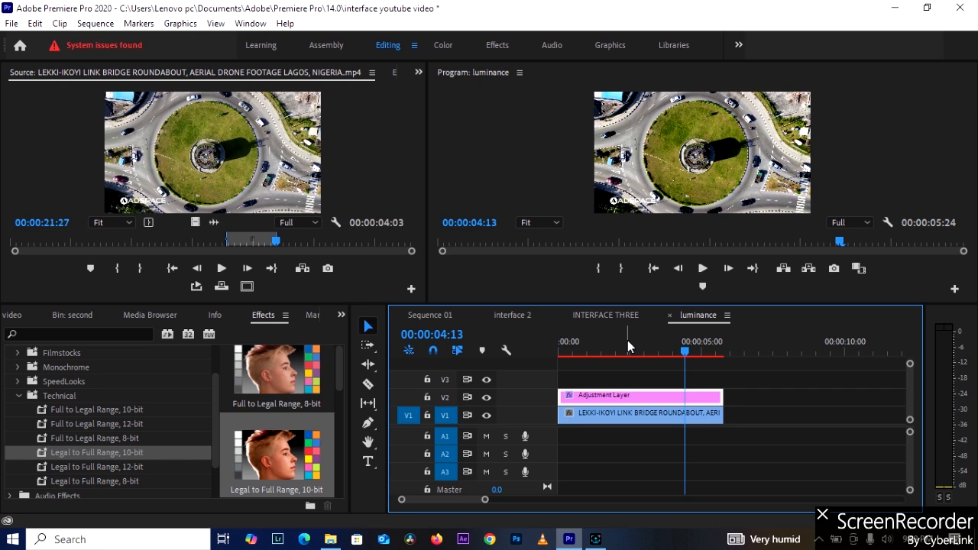
{"action": "key", "text": "XF86MonBrightnessUp"}
{"action": "key", "text": "XF86MonBrightnessDown"}
{"action": "key", "text": "XF86MonBrightnessDown"}
{"action": "key", "text": "XF86MonBrightnessUp"}
{"action": "key", "text": "XF86MonBrightnessUp"}
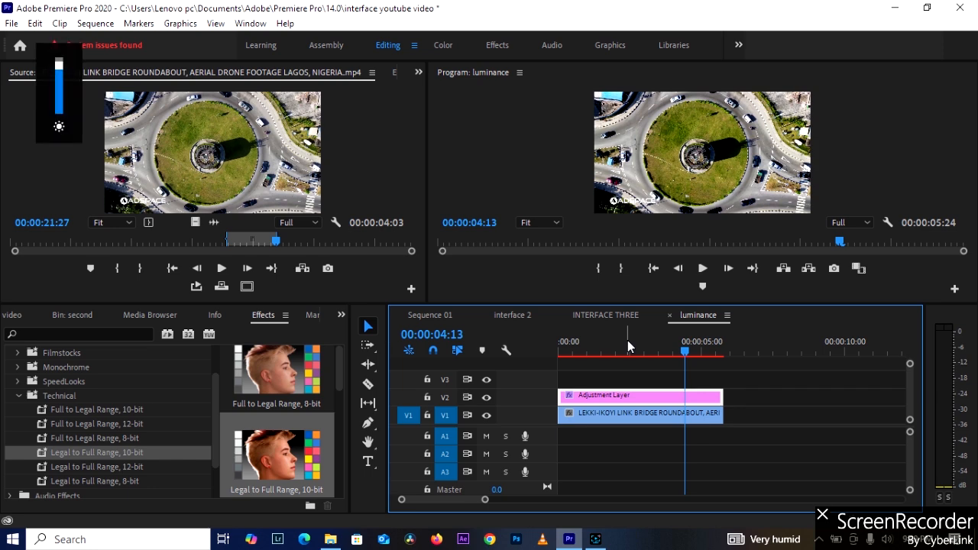
{"action": "key", "text": "XF86MonBrightnessDown"}
{"action": "key", "text": "XF86MonBrightnessUp"}
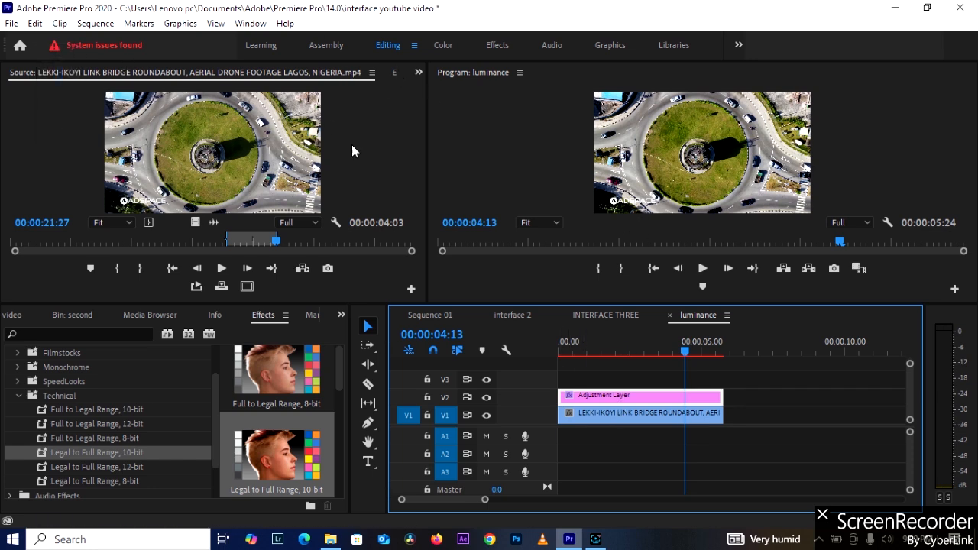
Show the effect settings of the adjustment layer on V2 and expand the Curves section of its Lumetri Color effect.
{"action": "left_click", "coordinate": [419, 72]}
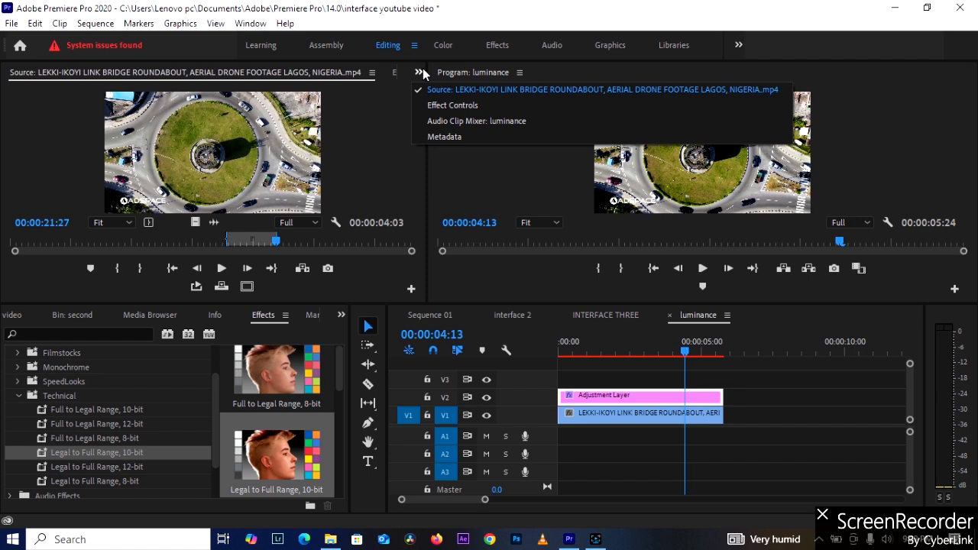
{"action": "left_click", "coordinate": [473, 106]}
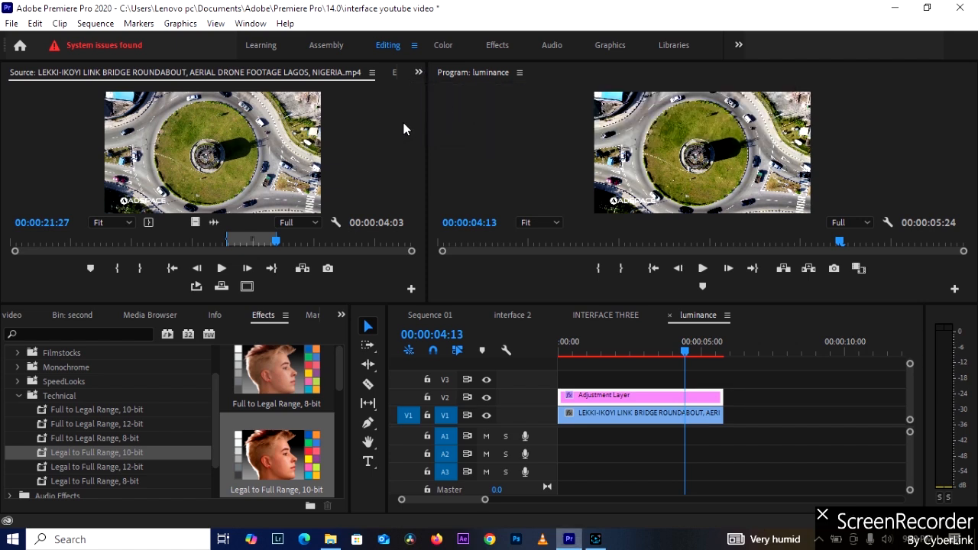
{"action": "left_click", "coordinate": [615, 396]}
{"action": "scroll", "coordinate": [142, 245], "scroll_direction": "down", "scroll_amount": 5}
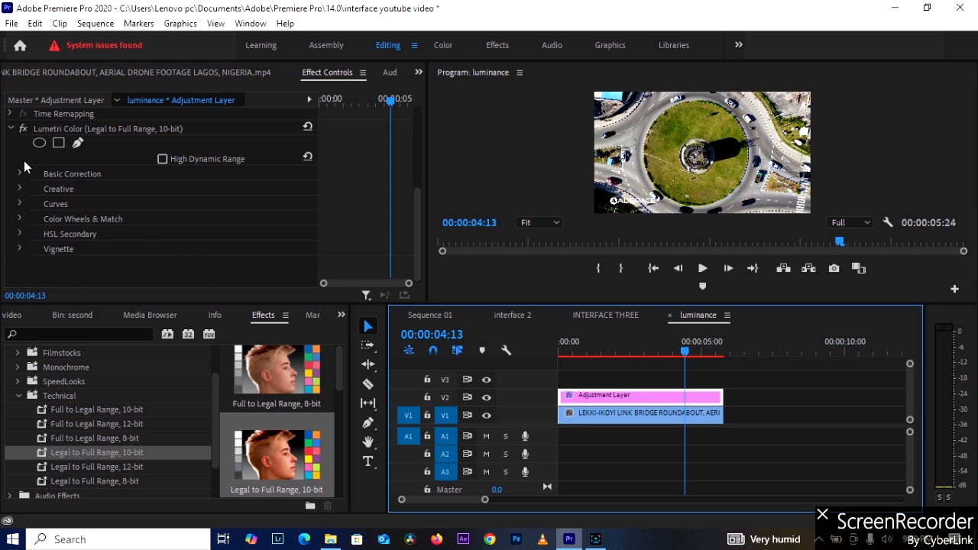
{"action": "left_click", "coordinate": [22, 196]}
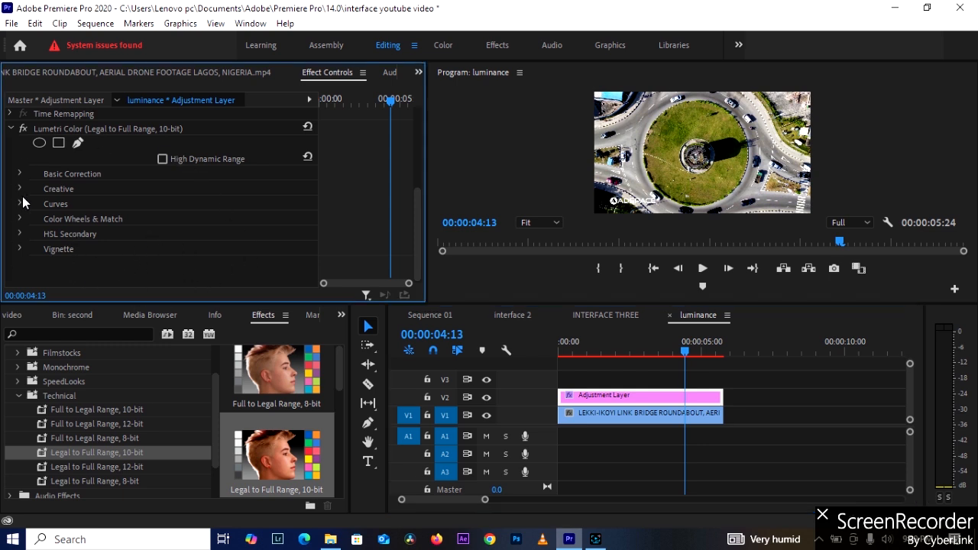
{"action": "left_click", "coordinate": [22, 204]}
Examine the RGB Curves settings of the adjustment layer's Lumetri Color effect.
{"action": "scroll", "coordinate": [89, 234], "scroll_direction": "down", "scroll_amount": 5}
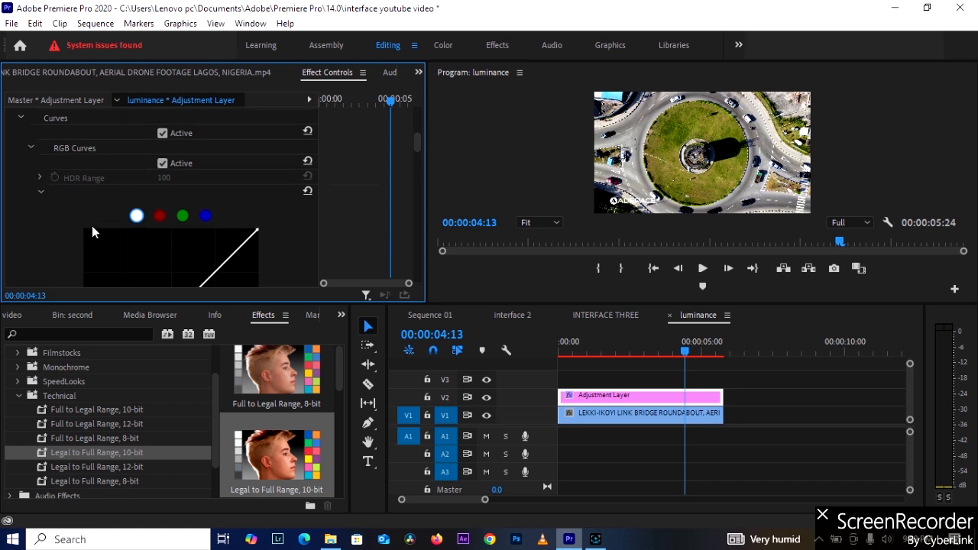
{"action": "scroll", "coordinate": [95, 220], "scroll_direction": "down", "scroll_amount": 2}
{"action": "scroll", "coordinate": [95, 217], "scroll_direction": "up", "scroll_amount": 4}
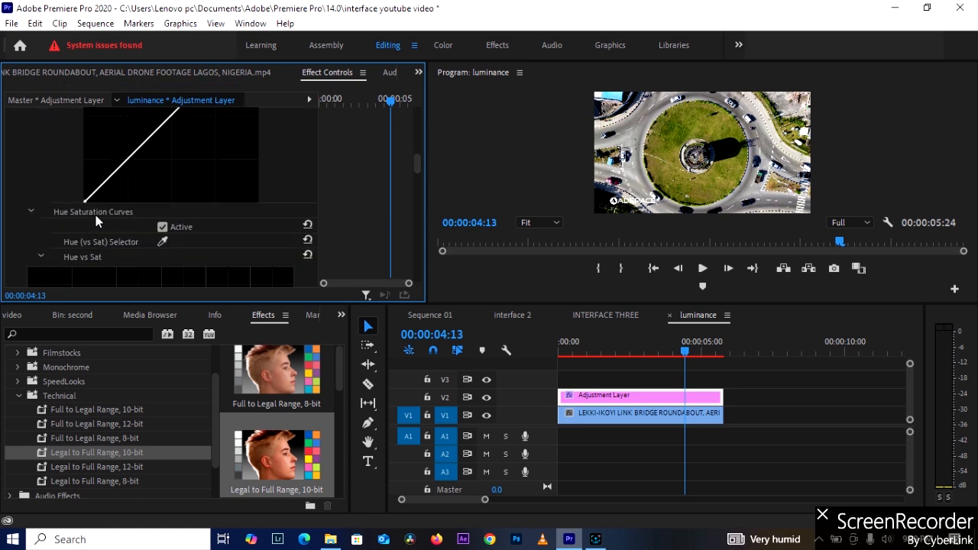
{"action": "scroll", "coordinate": [95, 214], "scroll_direction": "up", "scroll_amount": 6}
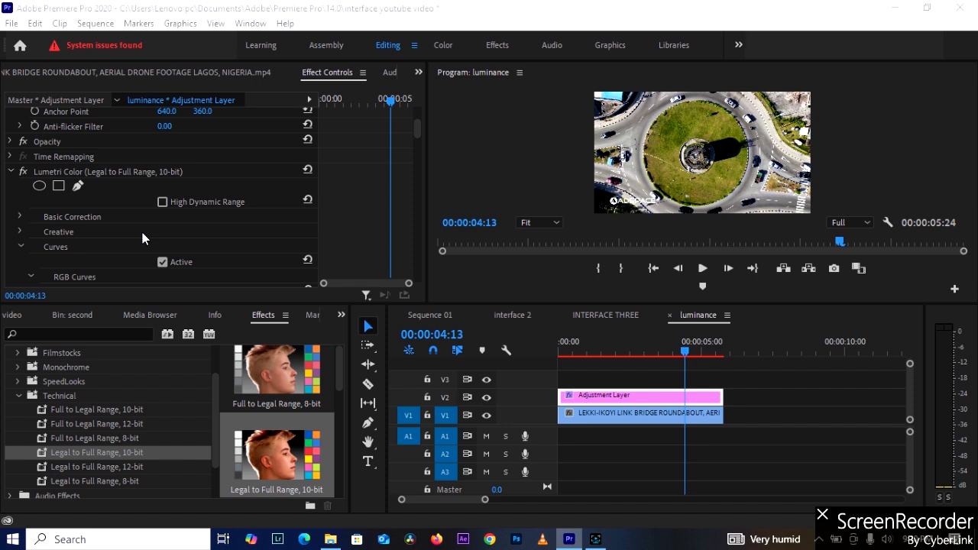
{"action": "scroll", "coordinate": [140, 222], "scroll_direction": "down", "scroll_amount": 4}
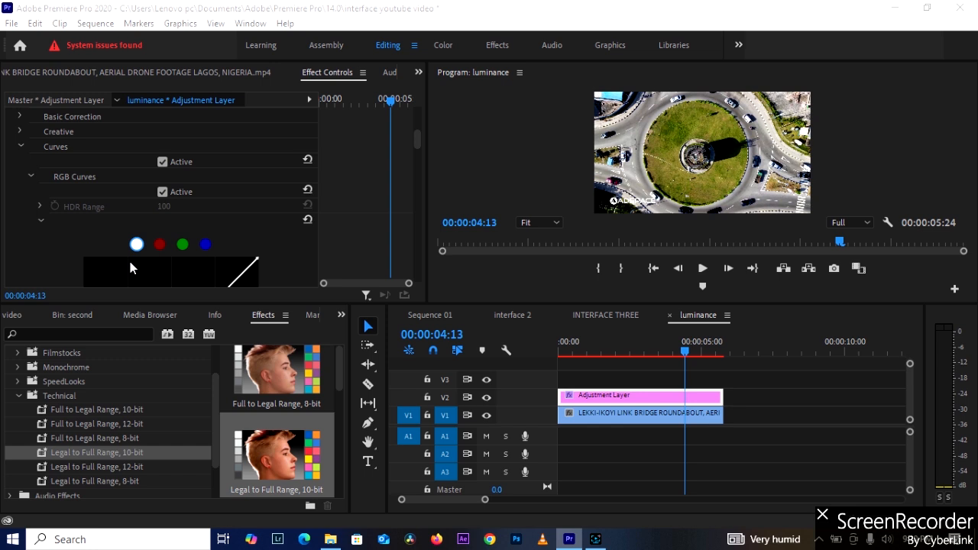
{"action": "scroll", "coordinate": [85, 195], "scroll_direction": "down", "scroll_amount": 2}
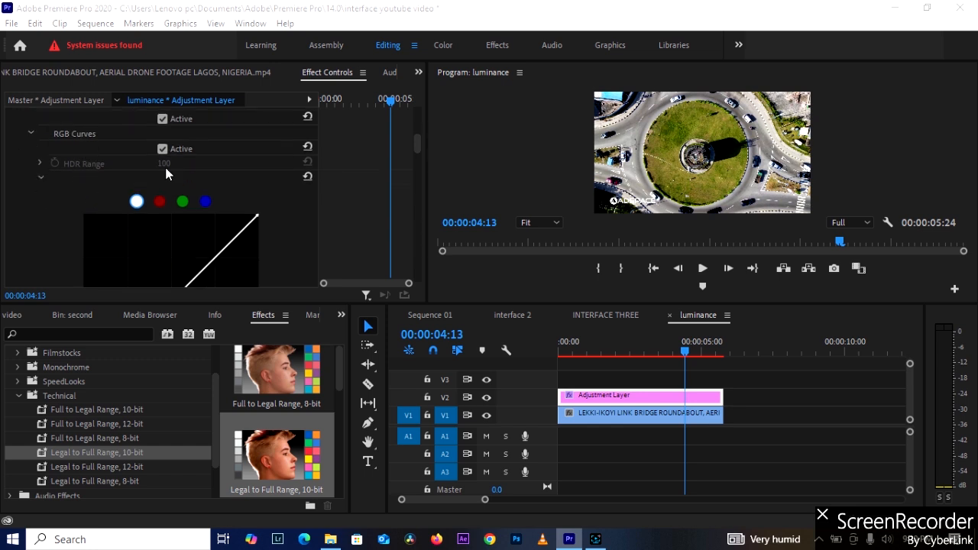
{"action": "scroll", "coordinate": [155, 203], "scroll_direction": "down", "scroll_amount": 5}
{"action": "scroll", "coordinate": [168, 207], "scroll_direction": "down", "scroll_amount": 4}
{"action": "scroll", "coordinate": [168, 206], "scroll_direction": "up", "scroll_amount": 9}
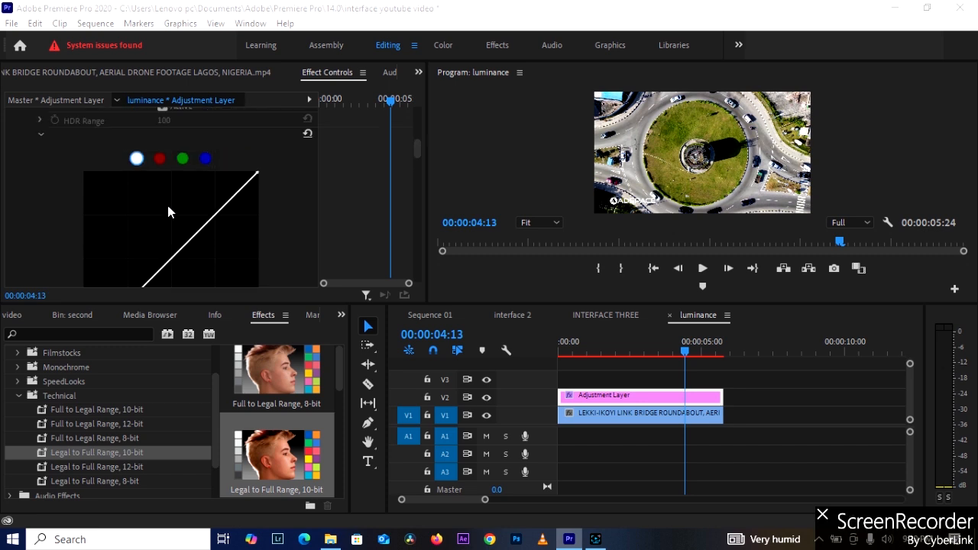
Try shifting the lower and upper end points of the white RGB curve horizontally, and reset the curve.
{"action": "scroll", "coordinate": [166, 218], "scroll_direction": "down", "scroll_amount": 5}
{"action": "scroll", "coordinate": [153, 229], "scroll_direction": "down", "scroll_amount": 1}
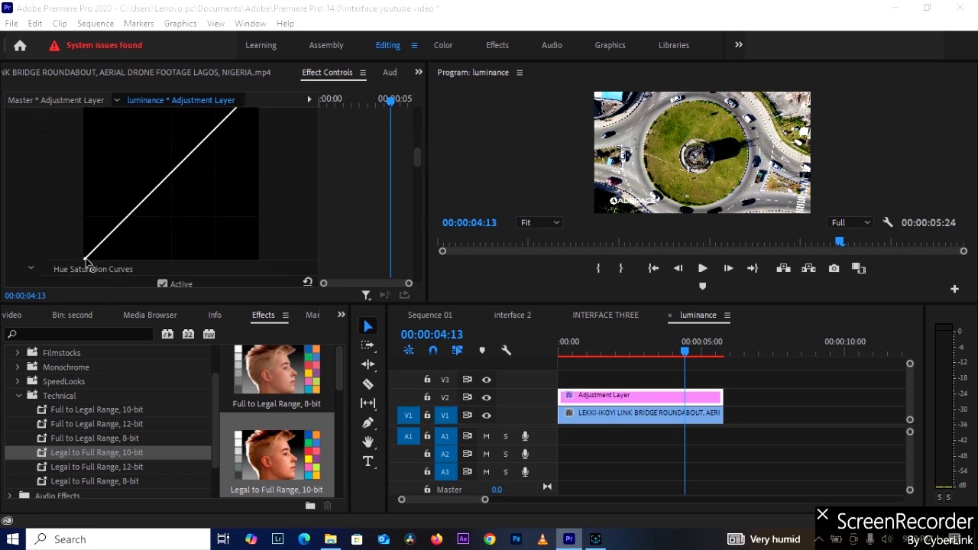
{"action": "left_click_drag", "start_coordinate": [84, 260], "coordinate": [79, 260]}
{"action": "scroll", "coordinate": [161, 222], "scroll_direction": "up", "scroll_amount": 1}
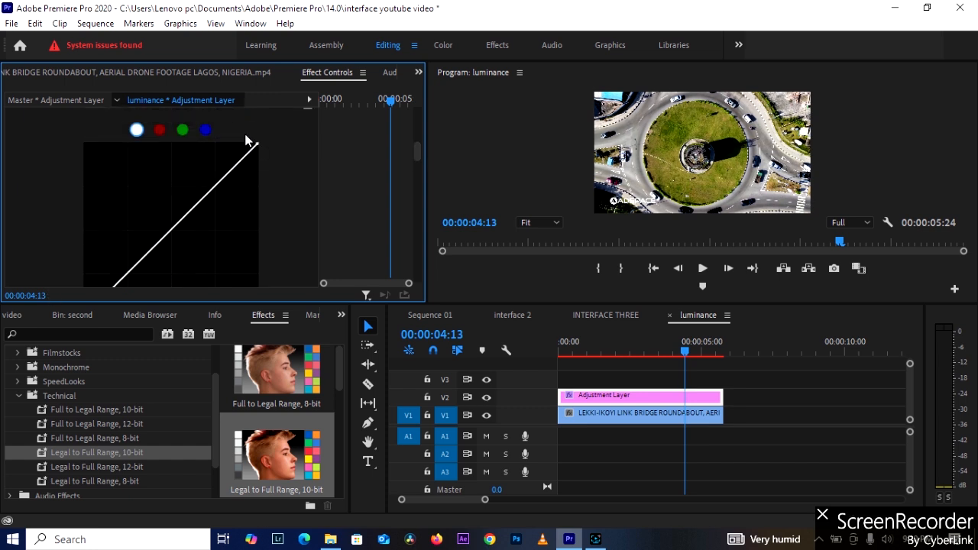
{"action": "left_click_drag", "start_coordinate": [258, 143], "coordinate": [252, 143]}
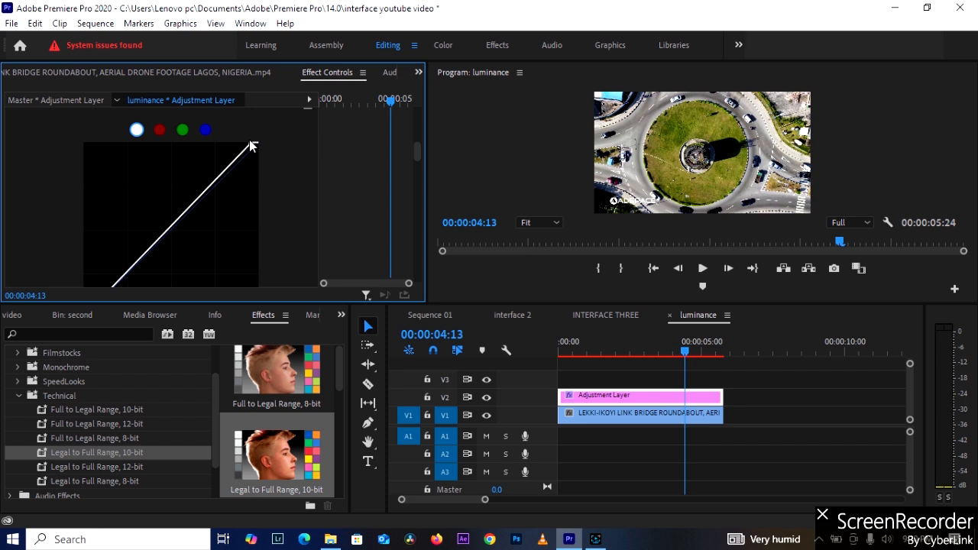
{"action": "double_click", "coordinate": [212, 191]}
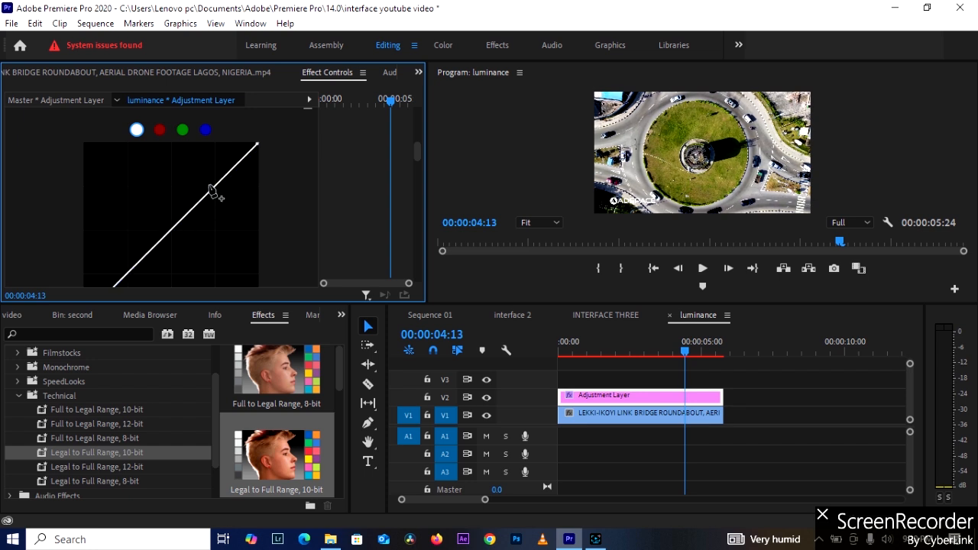
Look through the Hue Saturation Curves of the adjustment layer from Hue vs Sat through Sat vs Sat, and return to Hue vs Sat.
{"action": "scroll", "coordinate": [205, 219], "scroll_direction": "down", "scroll_amount": 5}
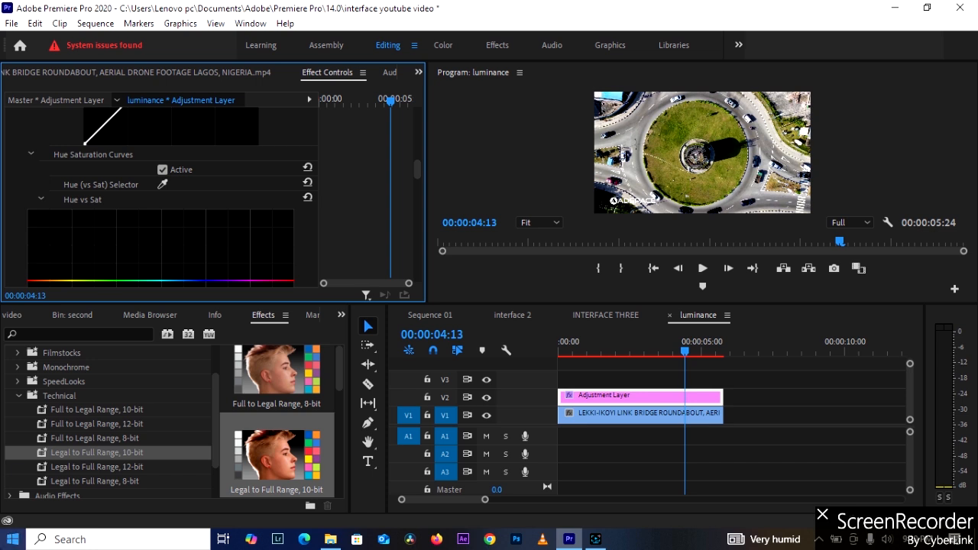
{"action": "scroll", "coordinate": [7, 465], "scroll_direction": "down", "scroll_amount": 2}
{"action": "scroll", "coordinate": [145, 229], "scroll_direction": "down", "scroll_amount": 2}
{"action": "scroll", "coordinate": [145, 230], "scroll_direction": "down", "scroll_amount": 3}
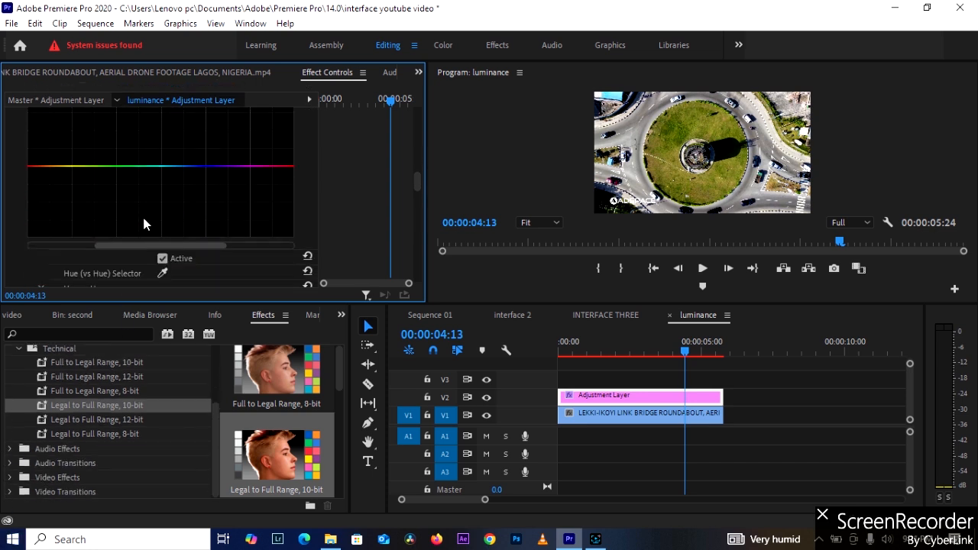
{"action": "scroll", "coordinate": [147, 218], "scroll_direction": "down", "scroll_amount": 5}
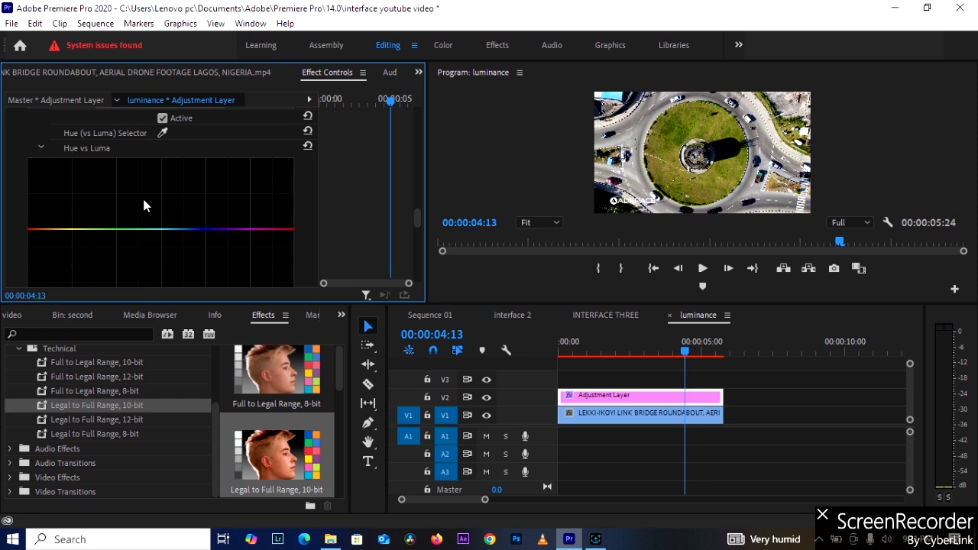
{"action": "scroll", "coordinate": [144, 205], "scroll_direction": "down", "scroll_amount": 4}
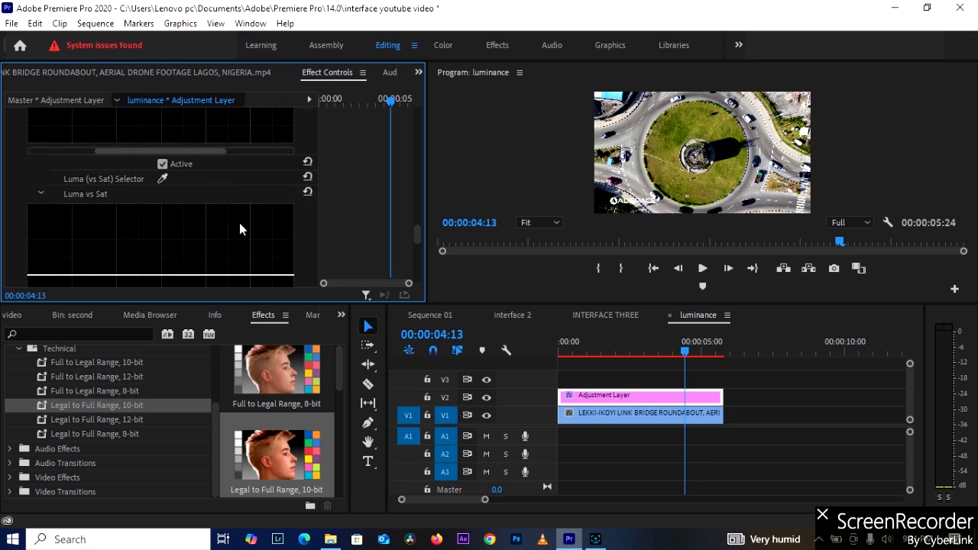
{"action": "scroll", "coordinate": [121, 218], "scroll_direction": "down", "scroll_amount": 4}
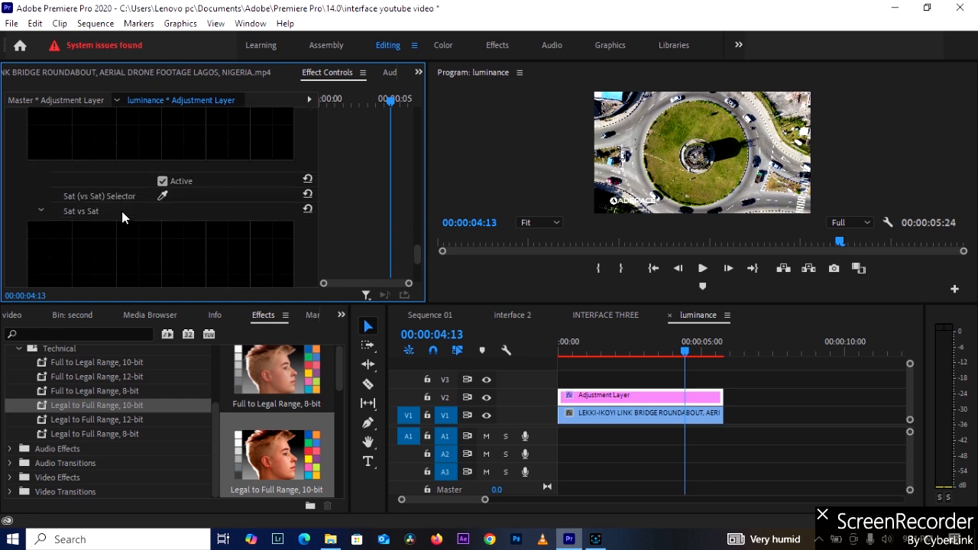
{"action": "scroll", "coordinate": [129, 222], "scroll_direction": "down", "scroll_amount": 2}
{"action": "scroll", "coordinate": [135, 222], "scroll_direction": "down", "scroll_amount": 3}
{"action": "scroll", "coordinate": [136, 212], "scroll_direction": "up", "scroll_amount": 6}
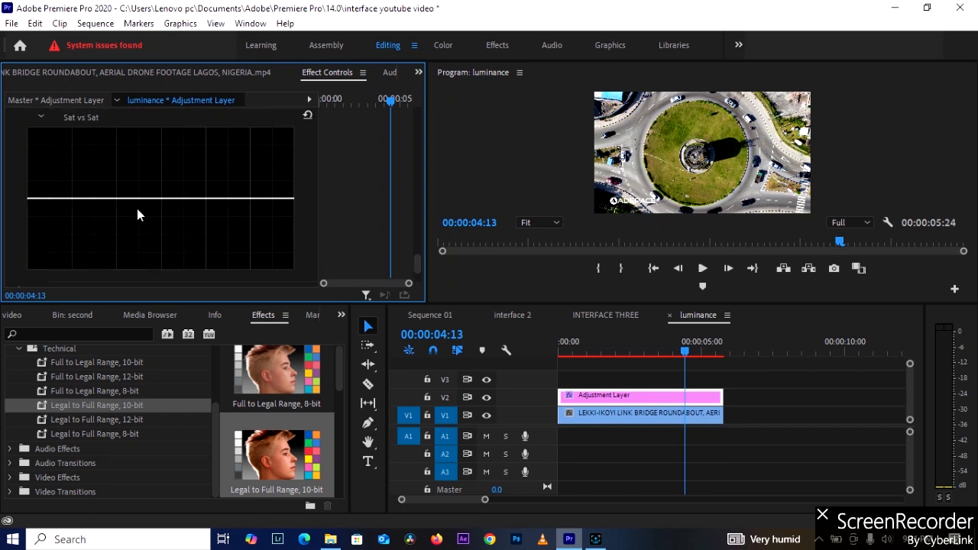
{"action": "scroll", "coordinate": [137, 207], "scroll_direction": "up", "scroll_amount": 9}
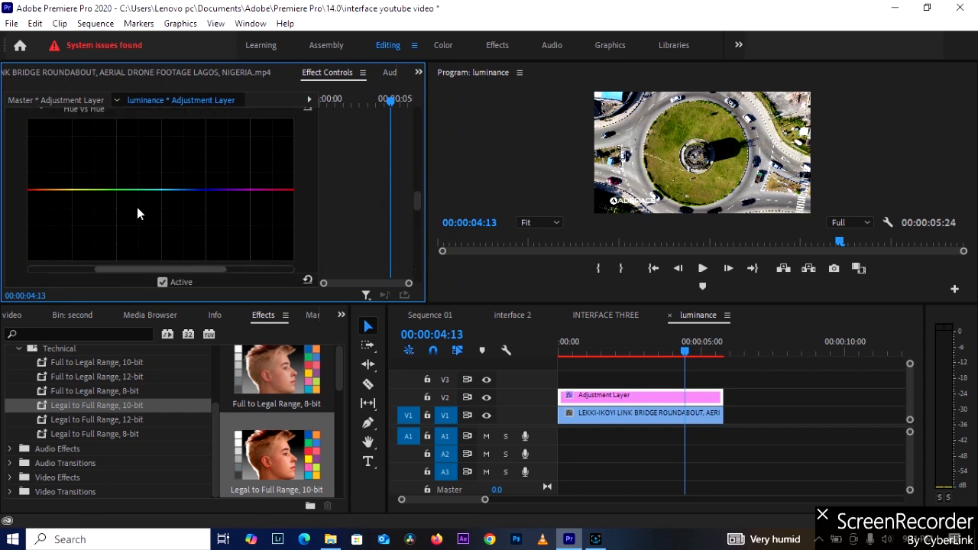
{"action": "scroll", "coordinate": [136, 207], "scroll_direction": "up", "scroll_amount": 1}
{"action": "scroll", "coordinate": [137, 207], "scroll_direction": "down", "scroll_amount": 2}
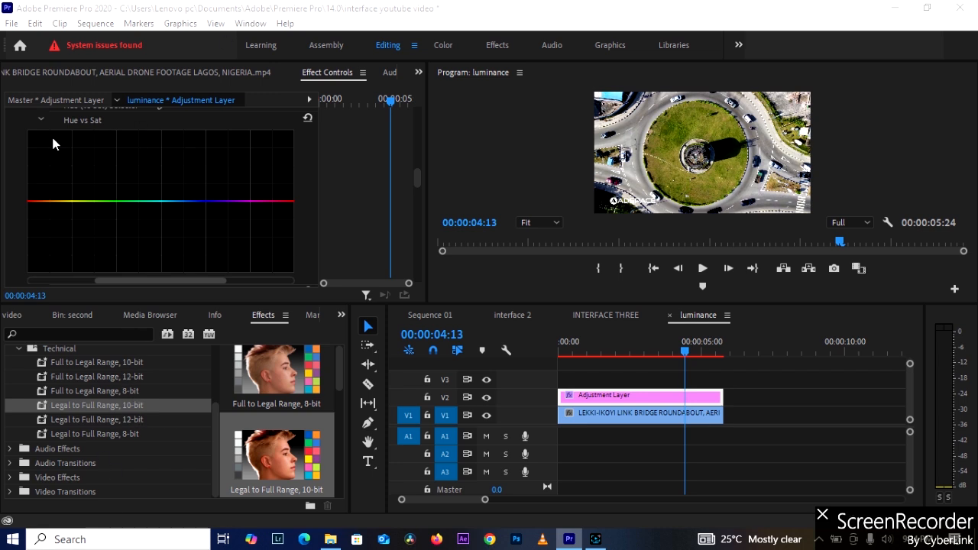
{"action": "scroll", "coordinate": [52, 133], "scroll_direction": "up", "scroll_amount": 5}
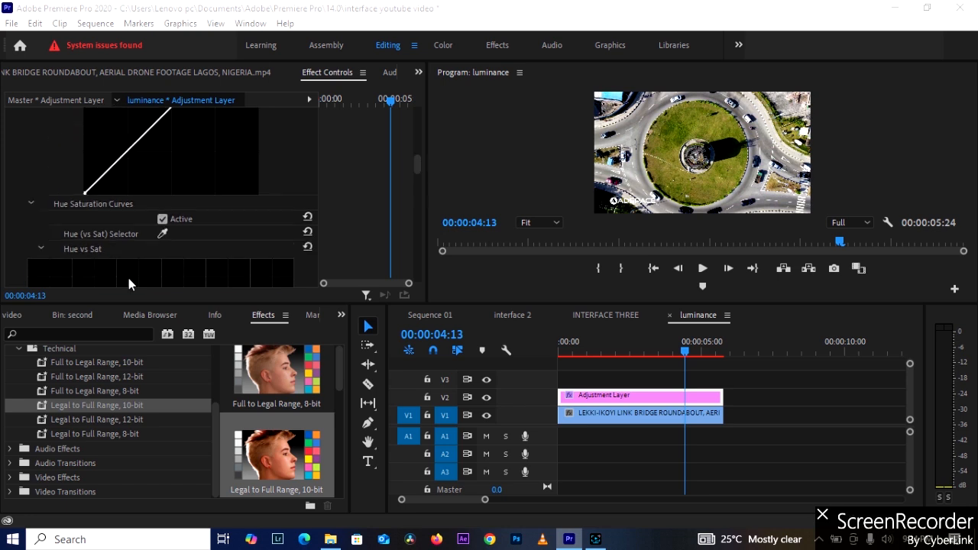
{"action": "scroll", "coordinate": [163, 204], "scroll_direction": "down", "scroll_amount": 1}
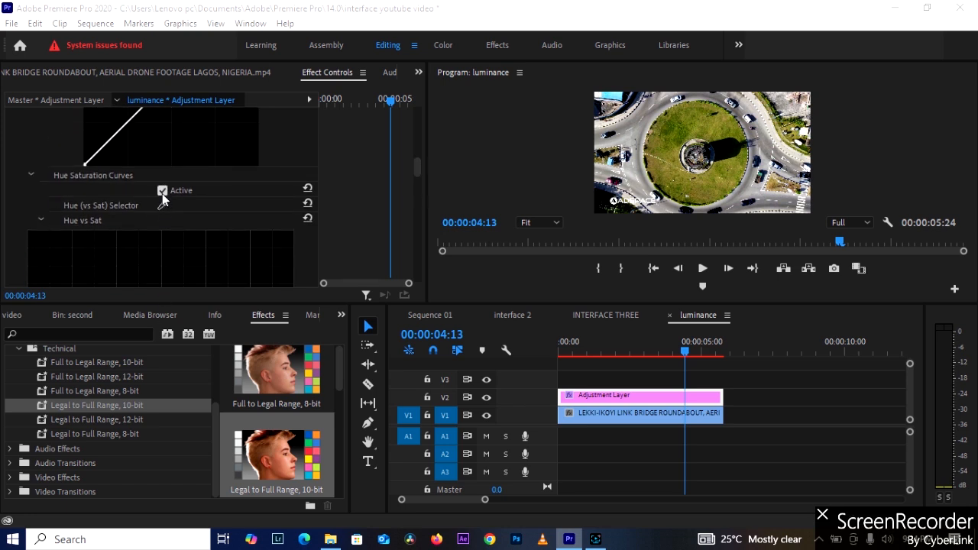
{"action": "scroll", "coordinate": [91, 216], "scroll_direction": "down", "scroll_amount": 1}
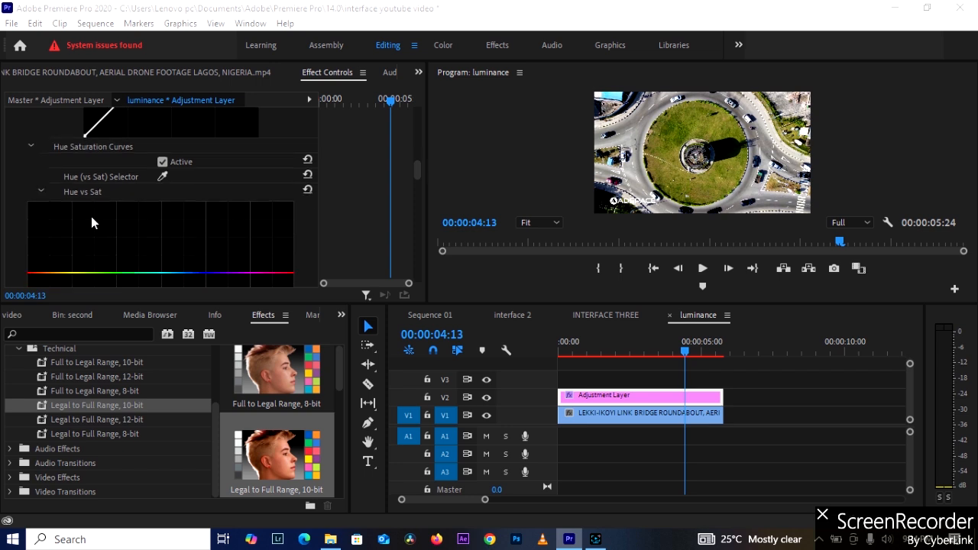
{"action": "scroll", "coordinate": [114, 220], "scroll_direction": "down", "scroll_amount": 1}
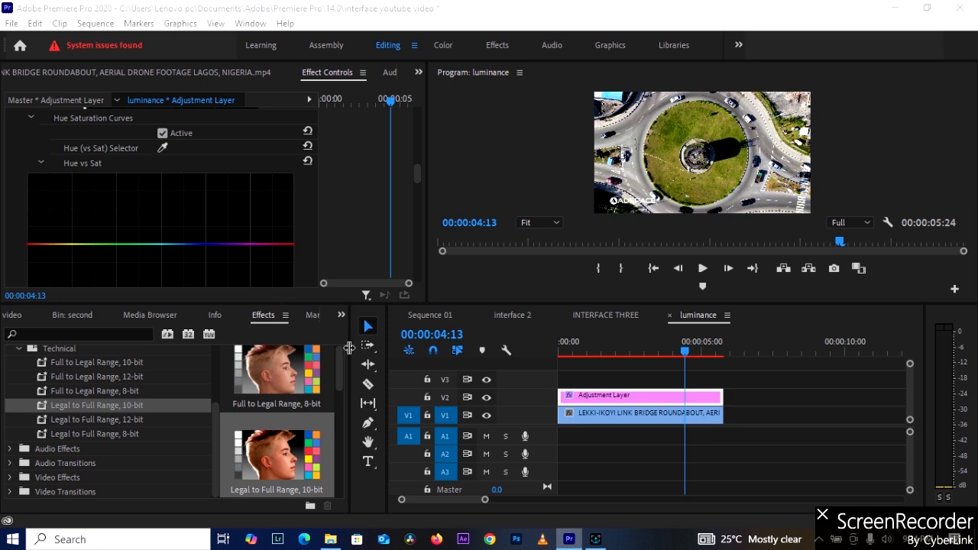
{"action": "left_click", "coordinate": [596, 539]}
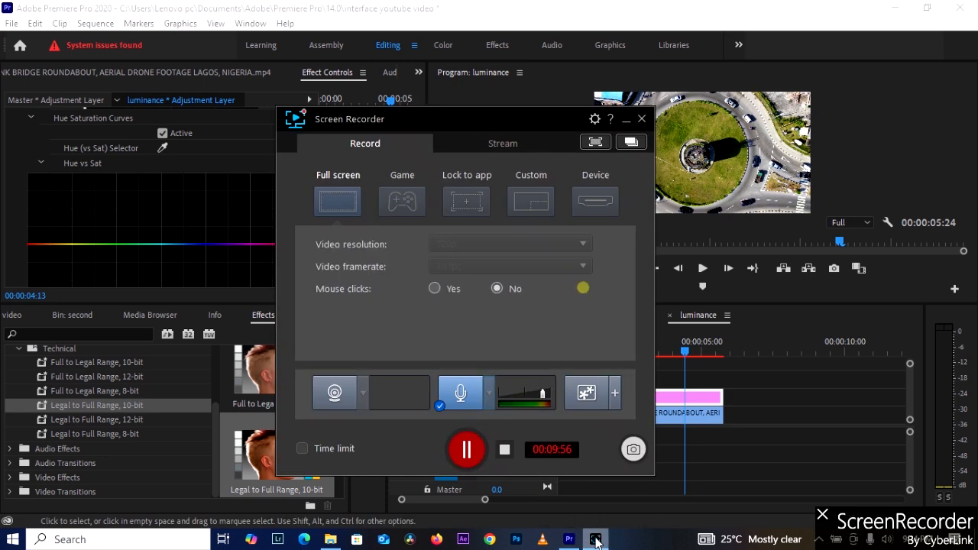
{"action": "left_click", "coordinate": [480, 453]}
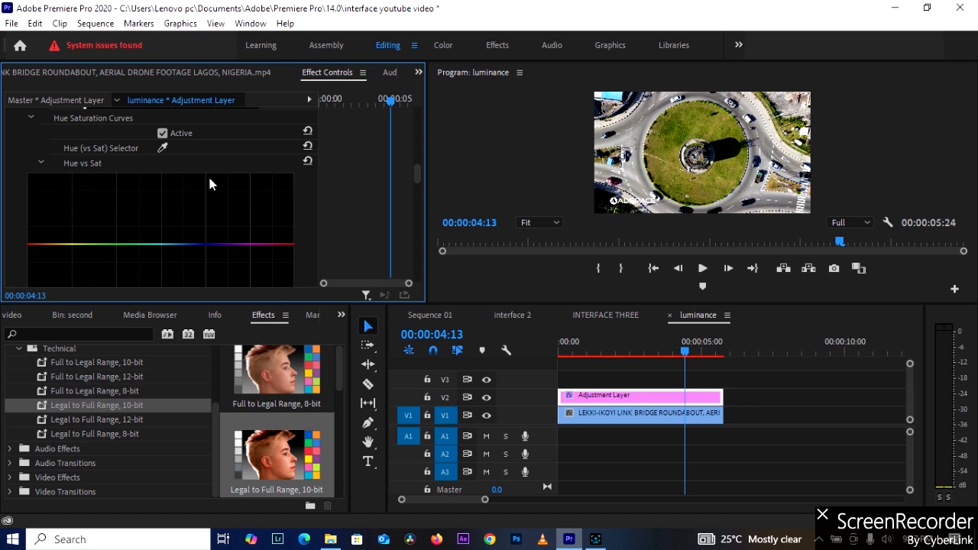
Sample a color from the roundabout picture with the Hue (vs Hue) Selector, and shift the Hue vs Sat graph to the start of its range.
{"action": "scroll", "coordinate": [91, 181], "scroll_direction": "down", "scroll_amount": 5}
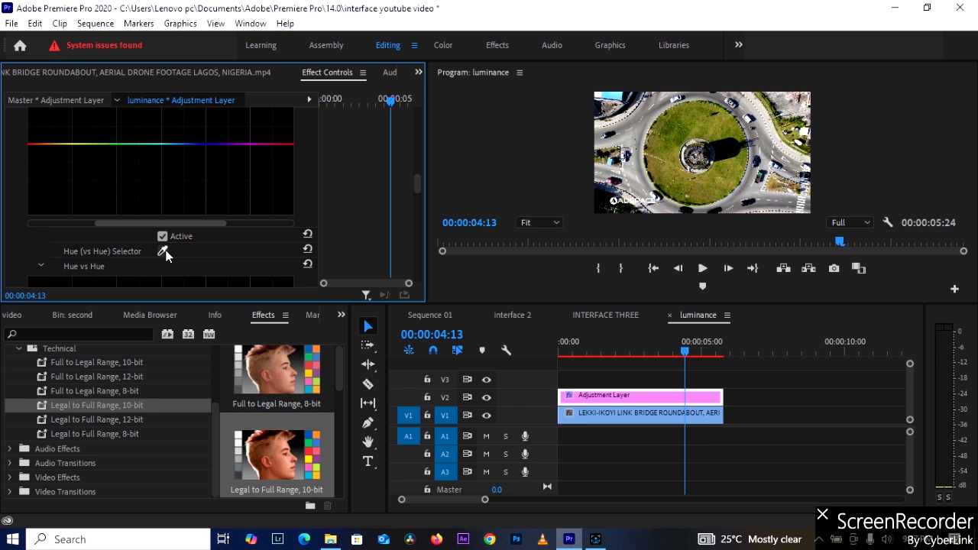
{"action": "left_click", "coordinate": [165, 251]}
{"action": "left_click", "coordinate": [696, 126]}
{"action": "mouse_move", "coordinate": [418, 187]}
{"action": "left_mouse_down"}
{"action": "mouse_move", "coordinate": [419, 172]}
{"action": "mouse_move", "coordinate": [420, 180]}
{"action": "left_mouse_up"}
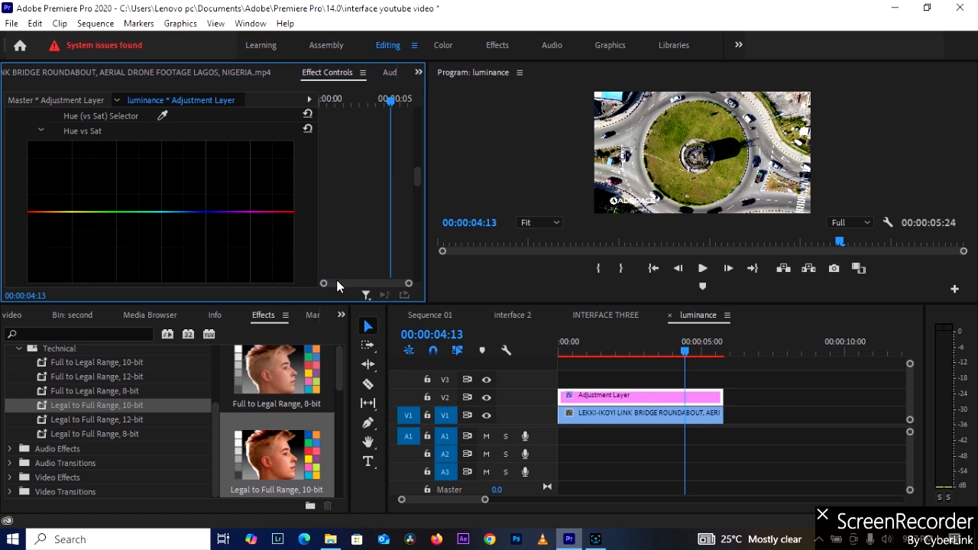
{"action": "scroll", "coordinate": [184, 234], "scroll_direction": "down", "scroll_amount": 2}
{"action": "left_click_drag", "start_coordinate": [165, 266], "coordinate": [4, 251]}
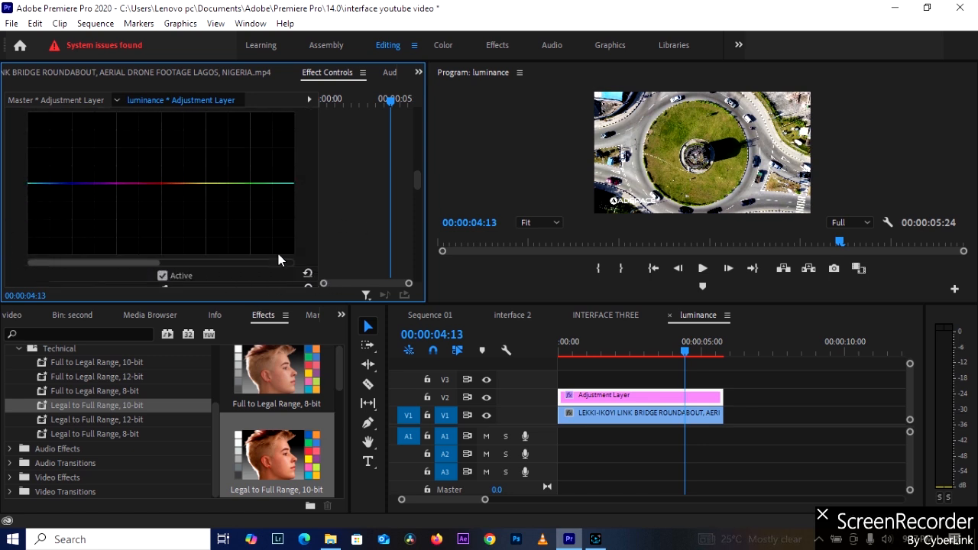
Sample a second color from the roundabout picture with the Hue (vs Hue) Selector, and return to the Hue vs Sat graph.
{"action": "scroll", "coordinate": [189, 273], "scroll_direction": "down", "scroll_amount": 4}
{"action": "left_click", "coordinate": [163, 233]}
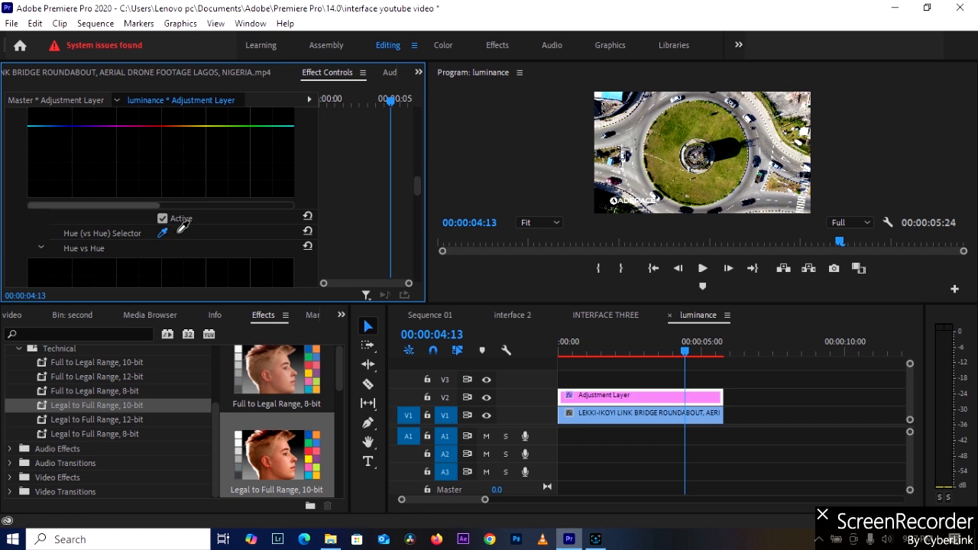
{"action": "left_click", "coordinate": [686, 125]}
{"action": "scroll", "coordinate": [113, 158], "scroll_direction": "up", "scroll_amount": 1}
{"action": "left_click_drag", "start_coordinate": [131, 262], "coordinate": [82, 245]}
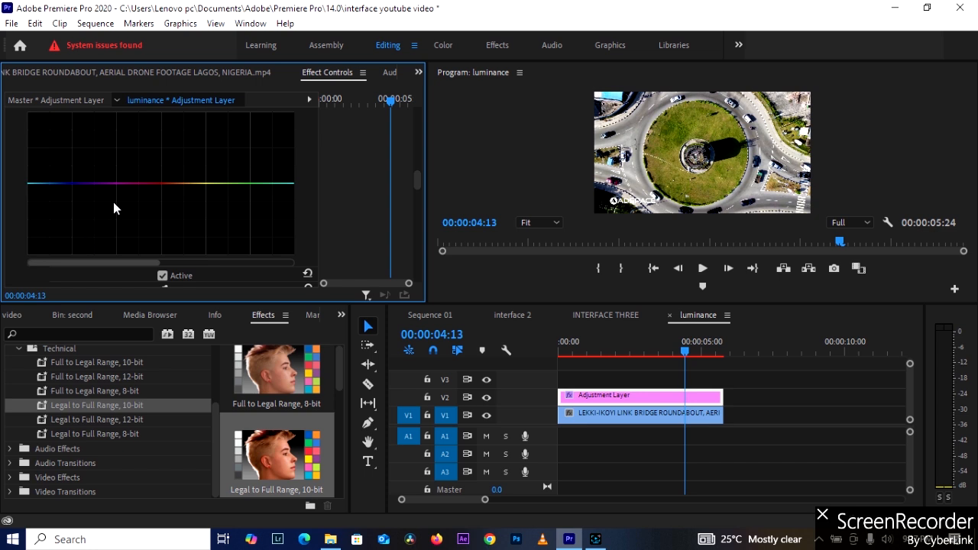
Sample the roundabout grass with the Hue (vs Sat) Selector, and try raising and lowering the middle yellow point of the Hue vs Sat curve.
{"action": "scroll", "coordinate": [115, 201], "scroll_direction": "up", "scroll_amount": 3}
{"action": "left_click", "coordinate": [162, 188]}
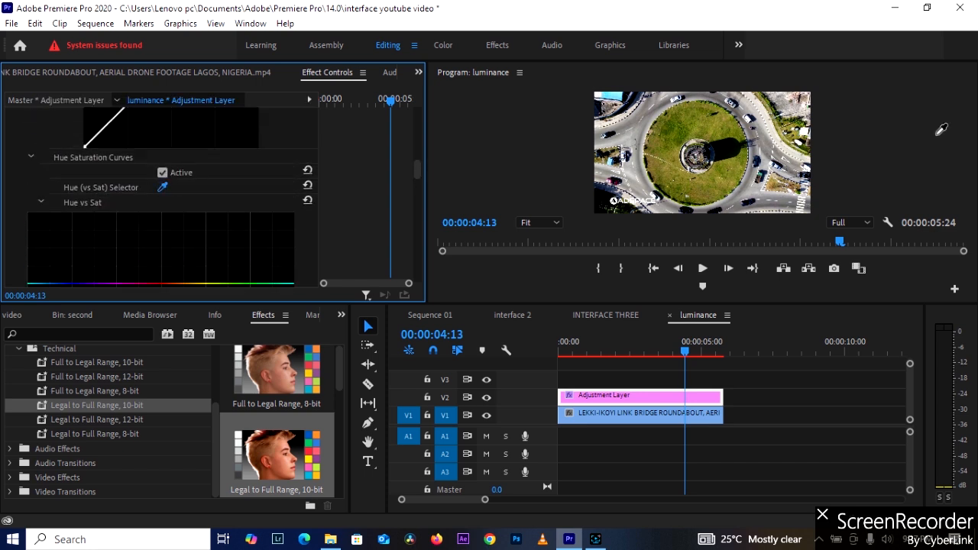
{"action": "left_click", "coordinate": [695, 126]}
{"action": "scroll", "coordinate": [186, 267], "scroll_direction": "down", "scroll_amount": 2}
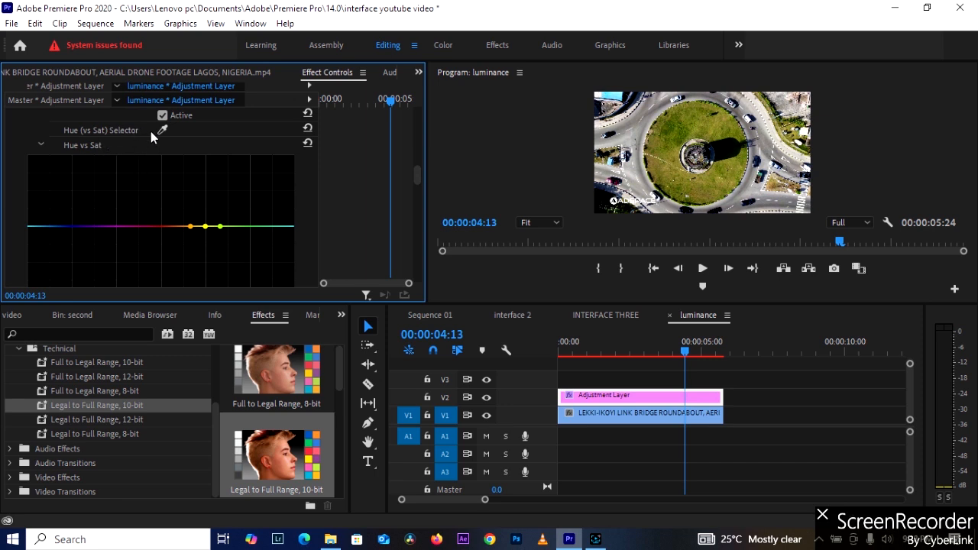
{"action": "scroll", "coordinate": [153, 164], "scroll_direction": "down", "scroll_amount": 1}
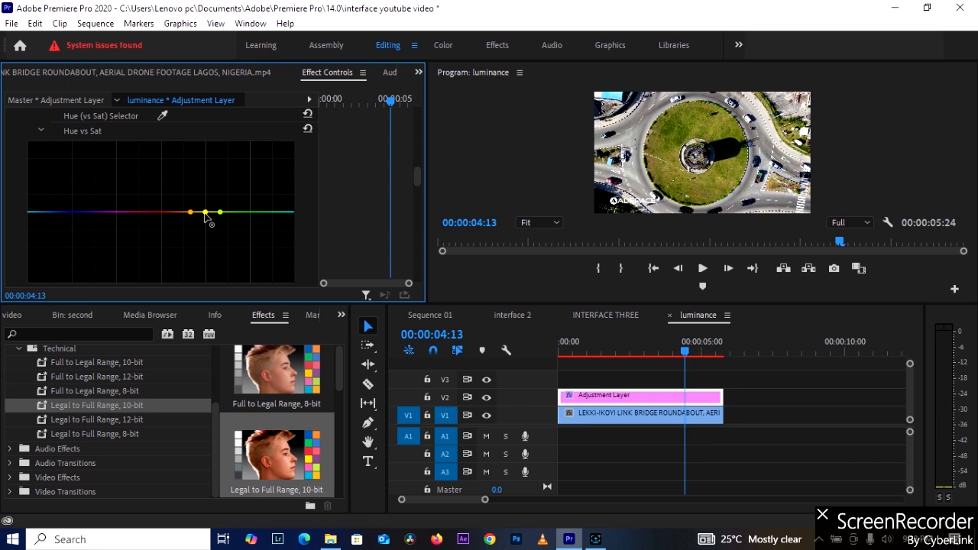
{"action": "left_click_drag", "start_coordinate": [205, 214], "coordinate": [207, 178]}
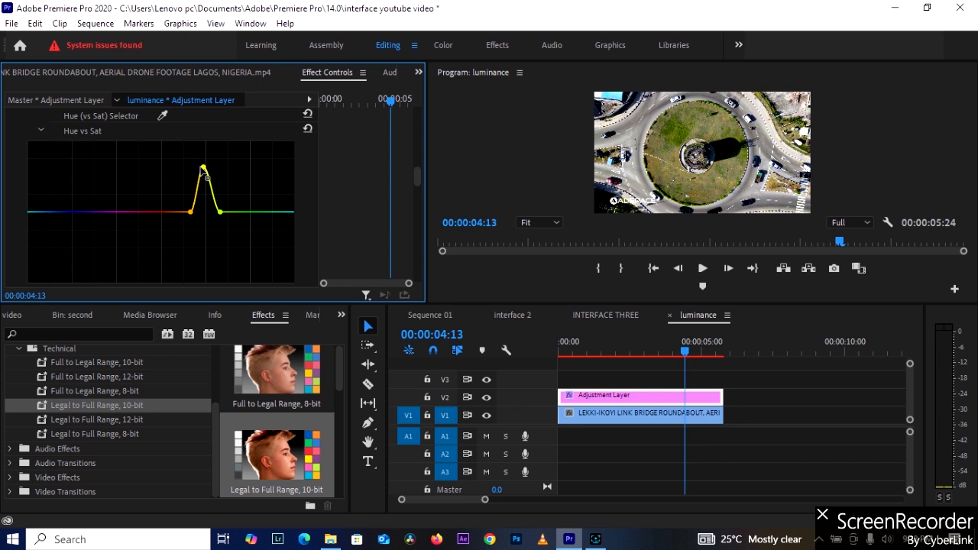
{"action": "left_click_drag", "start_coordinate": [206, 178], "coordinate": [206, 247]}
{"action": "left_click", "coordinate": [208, 249]}
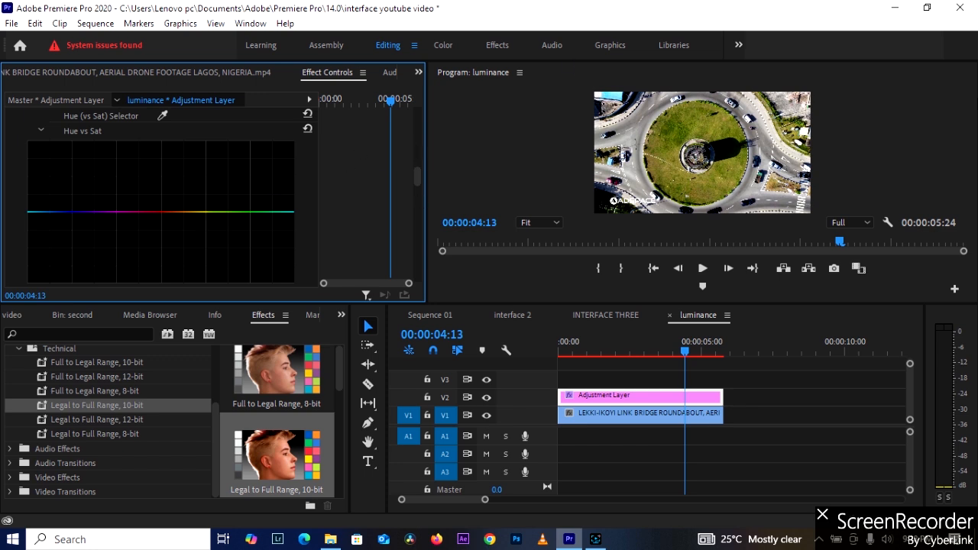
Resample the grass with the Hue (vs Sat) Selector, add a green point beside the samples, and raise the yellow-green middle point of the curve.
{"action": "left_click", "coordinate": [162, 116]}
{"action": "left_click", "coordinate": [703, 131]}
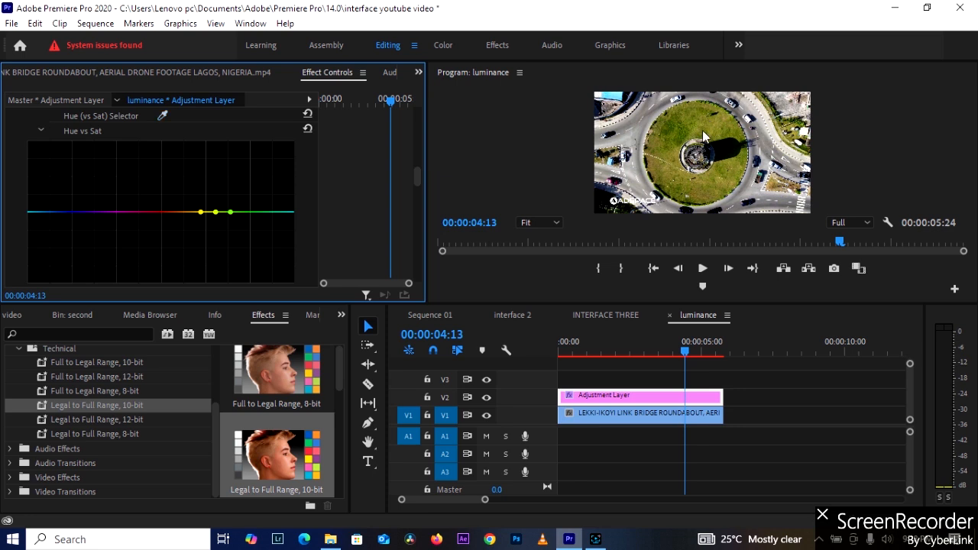
{"action": "left_click", "coordinate": [243, 212]}
{"action": "left_click_drag", "start_coordinate": [217, 212], "coordinate": [219, 178]}
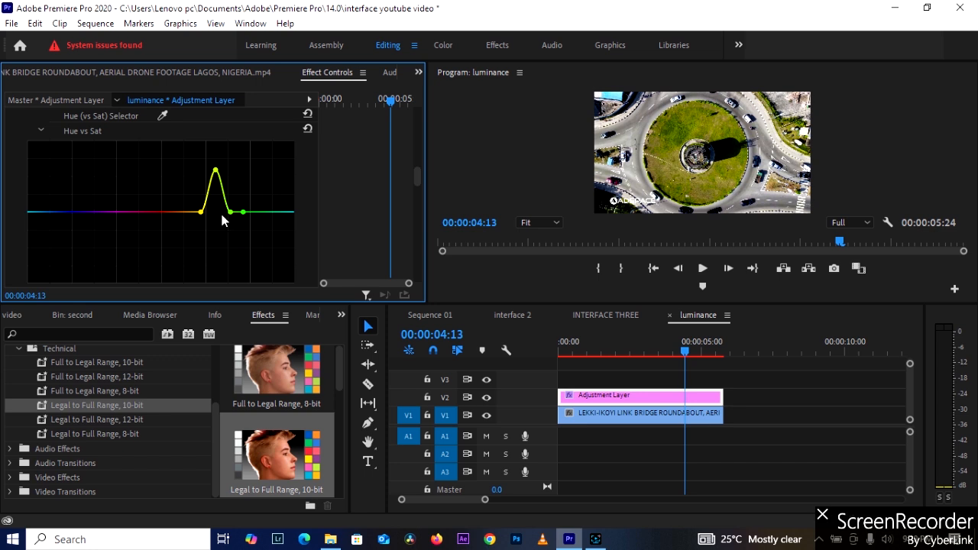
Compare the saturated grass with the V2 adjustment layer hidden and shown, and move the playhead to 00:00:01:15.
{"action": "left_click", "coordinate": [487, 397]}
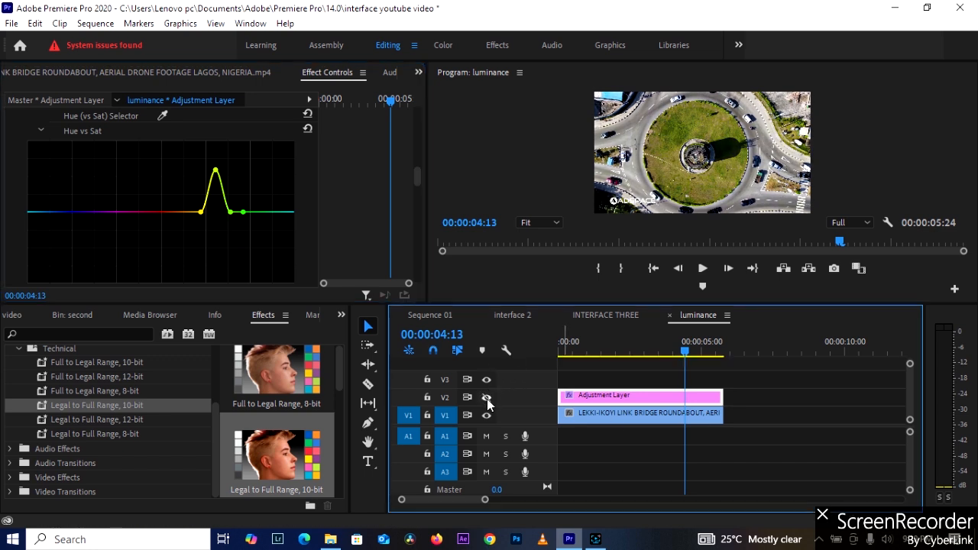
{"action": "left_click", "coordinate": [487, 397]}
{"action": "left_click", "coordinate": [487, 397]}
{"action": "left_click", "coordinate": [487, 398]}
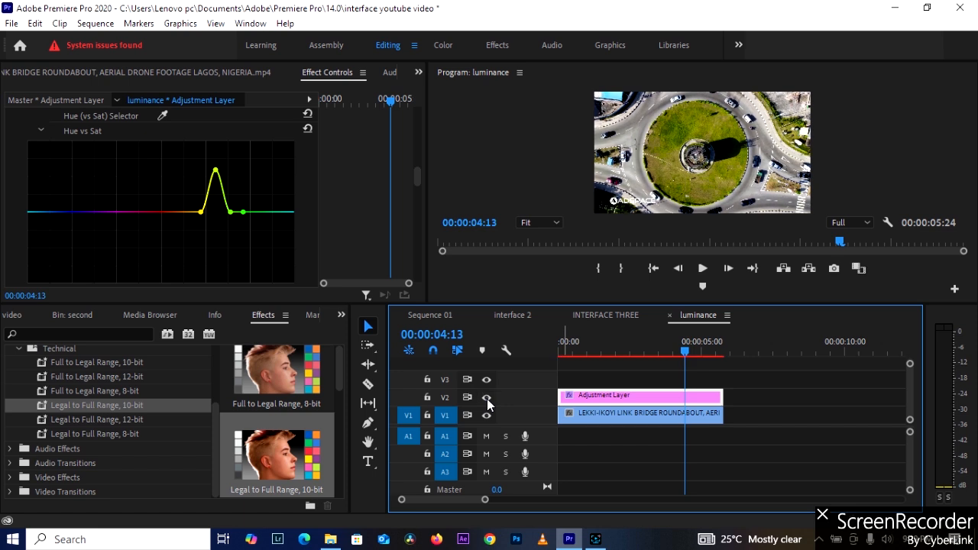
{"action": "left_click", "coordinate": [634, 352]}
{"action": "left_click_drag", "start_coordinate": [636, 352], "coordinate": [602, 352]}
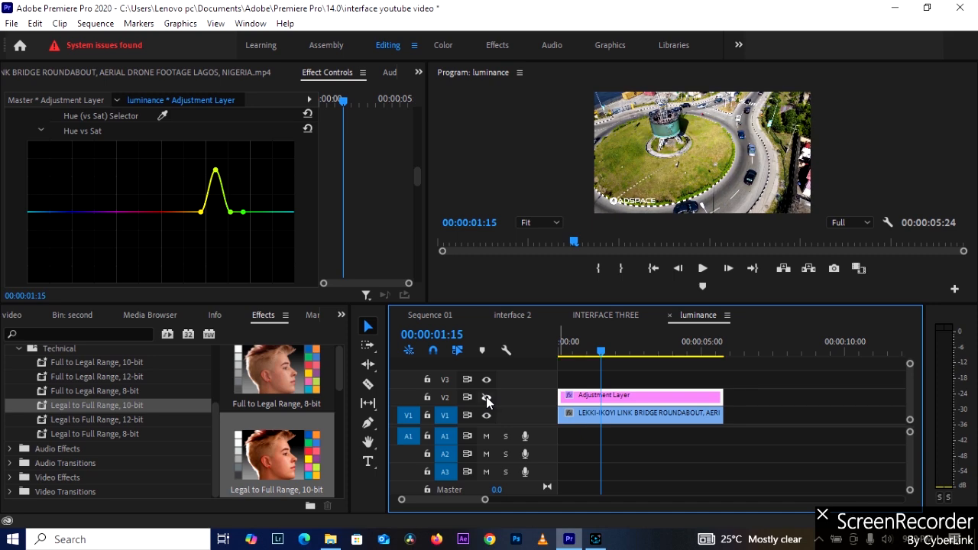
Inspect the picture in an enlarged Program monitor, restore the layout, and lower the Hue vs Sat curve's yellow-green peak to about half its height.
{"action": "left_click", "coordinate": [642, 187]}
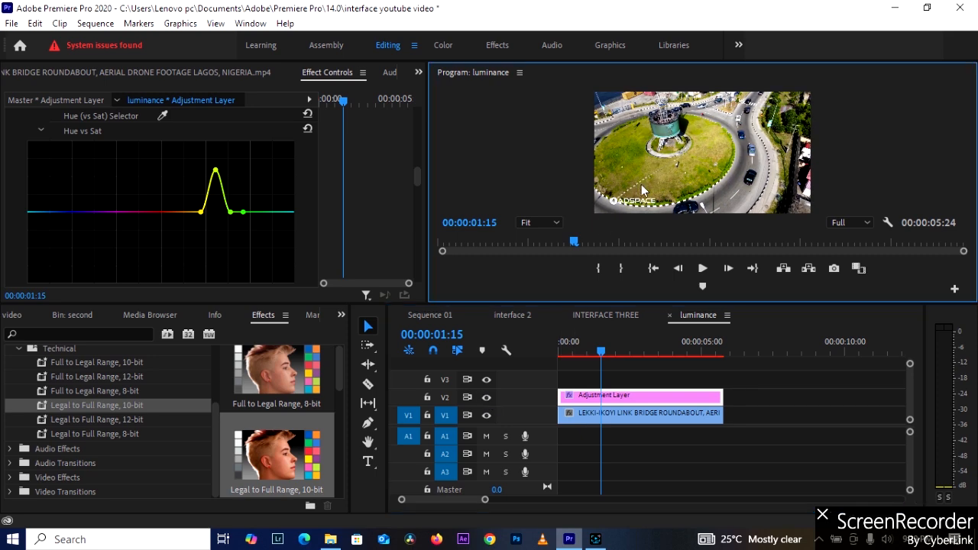
{"action": "key", "text": "grave"}
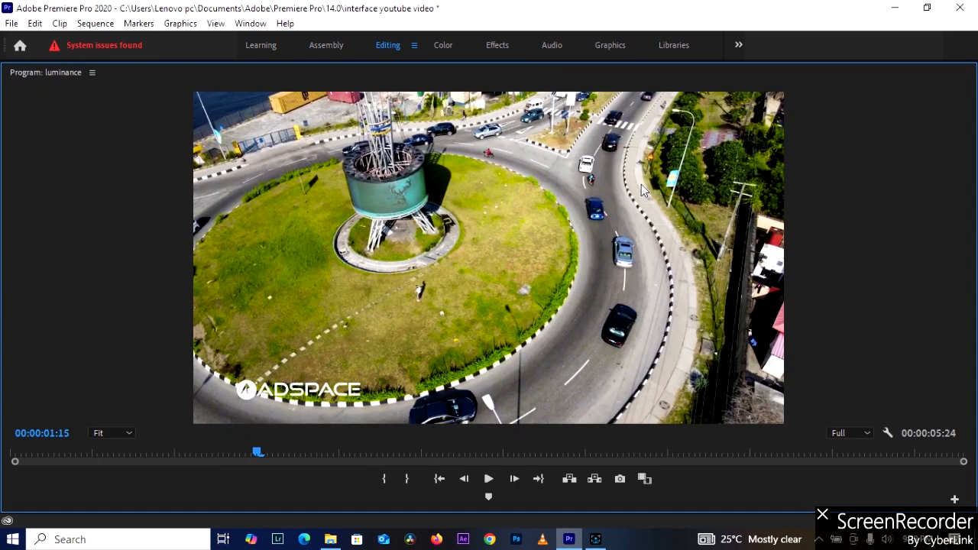
{"action": "key", "text": "grave"}
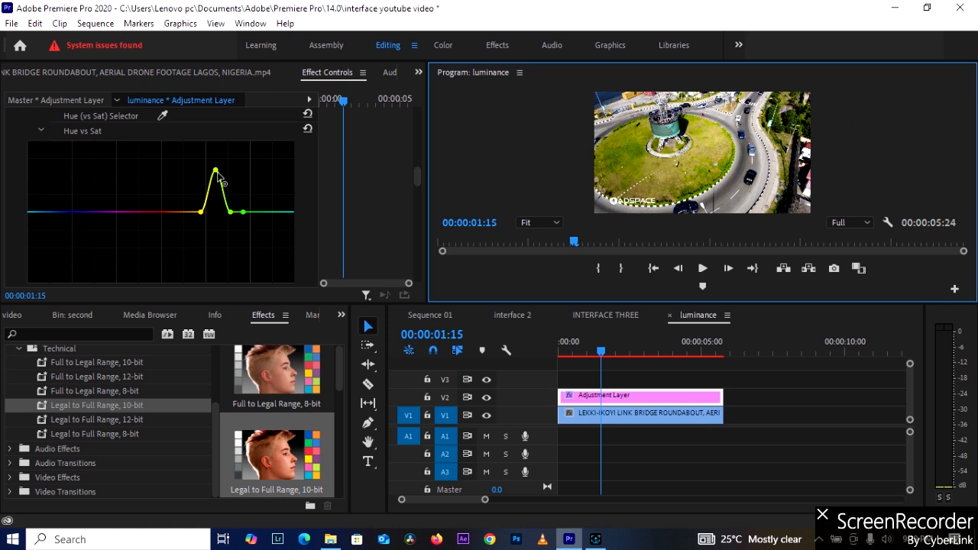
{"action": "left_click_drag", "start_coordinate": [218, 178], "coordinate": [220, 202]}
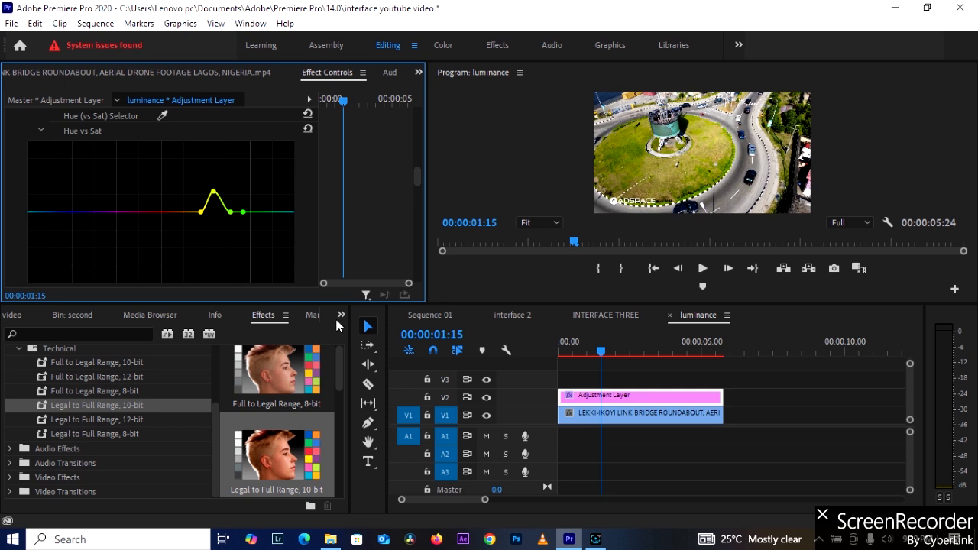
Examine the Hue vs Hue curve with its sampled points and the Hue vs Luma settings below it.
{"action": "scroll", "coordinate": [192, 235], "scroll_direction": "down", "scroll_amount": 3}
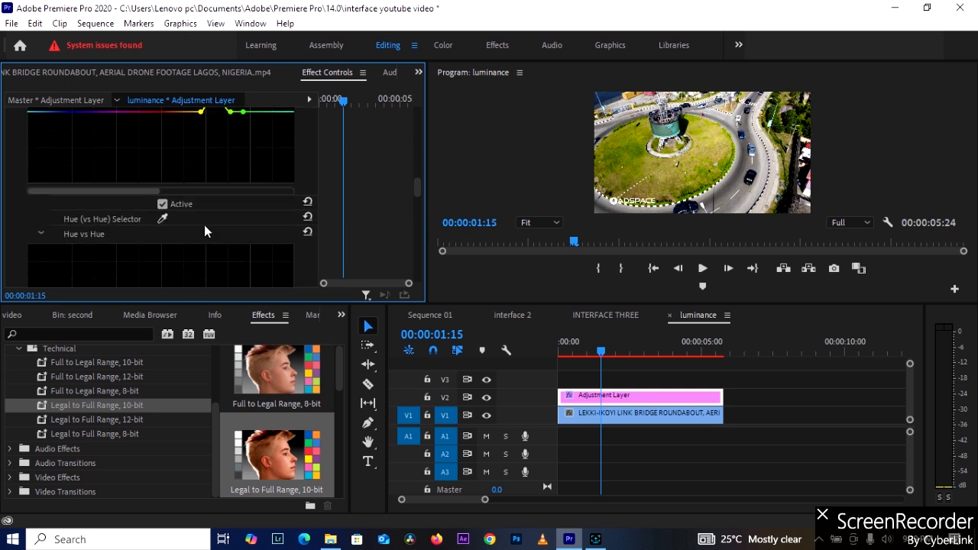
{"action": "scroll", "coordinate": [202, 228], "scroll_direction": "down", "scroll_amount": 3}
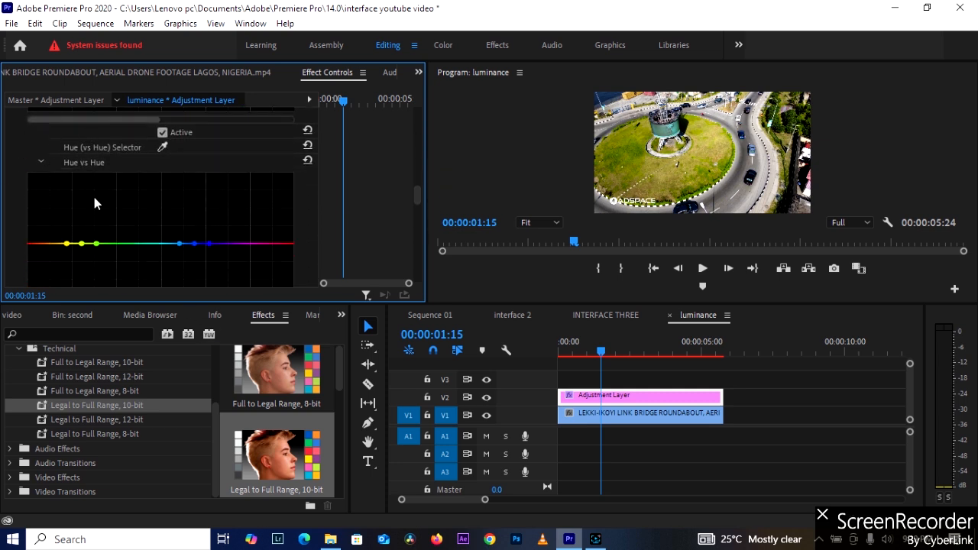
{"action": "scroll", "coordinate": [84, 191], "scroll_direction": "down", "scroll_amount": 1}
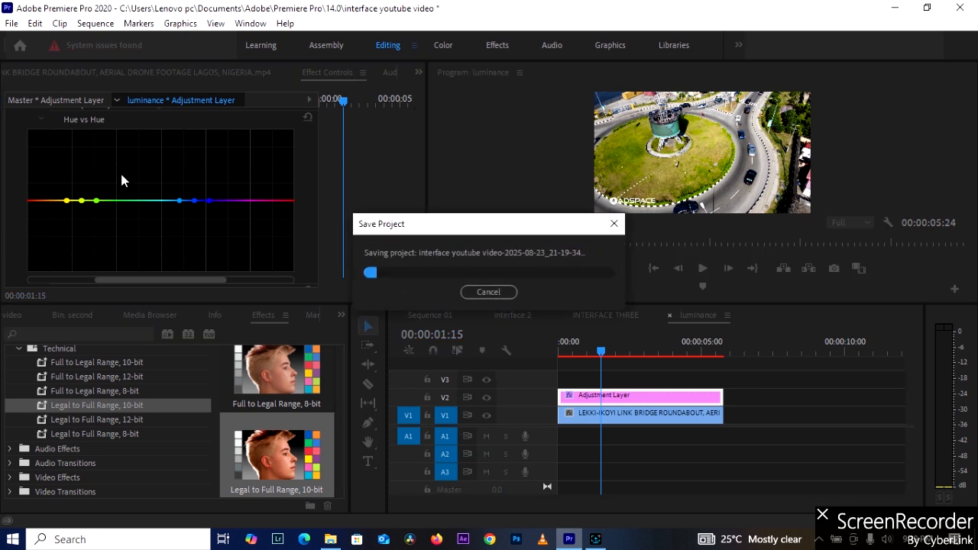
{"action": "scroll", "coordinate": [100, 176], "scroll_direction": "down", "scroll_amount": 2}
{"action": "scroll", "coordinate": [100, 179], "scroll_direction": "down", "scroll_amount": 1}
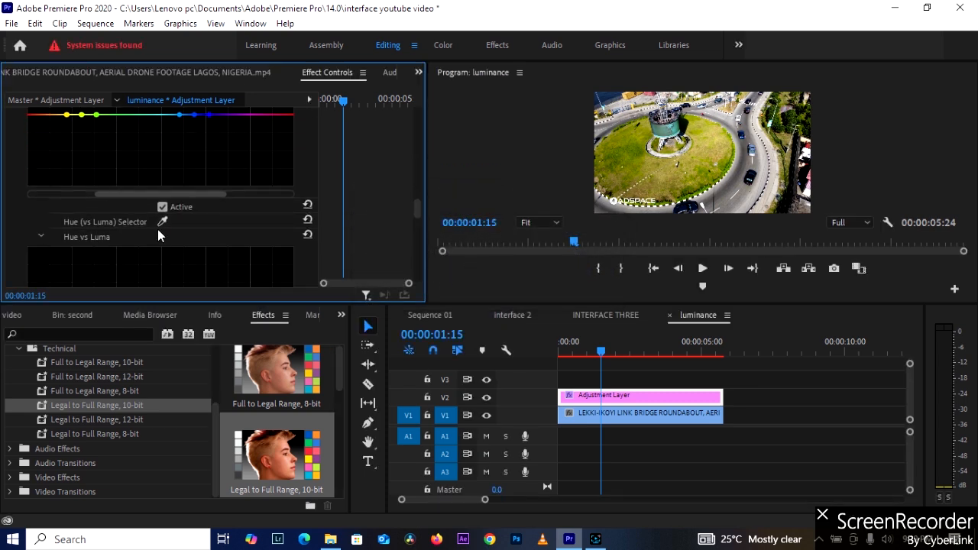
{"action": "scroll", "coordinate": [144, 227], "scroll_direction": "up", "scroll_amount": 4}
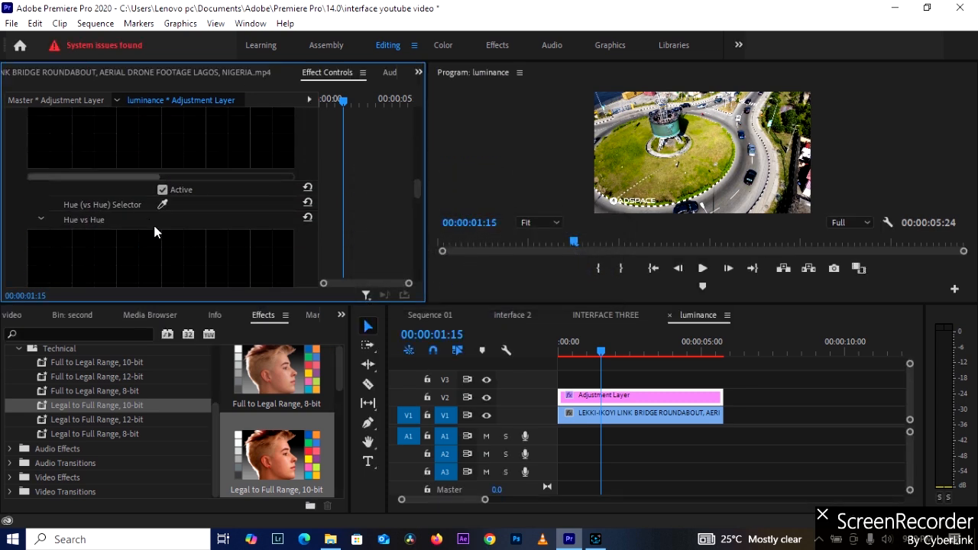
{"action": "scroll", "coordinate": [166, 240], "scroll_direction": "down", "scroll_amount": 3}
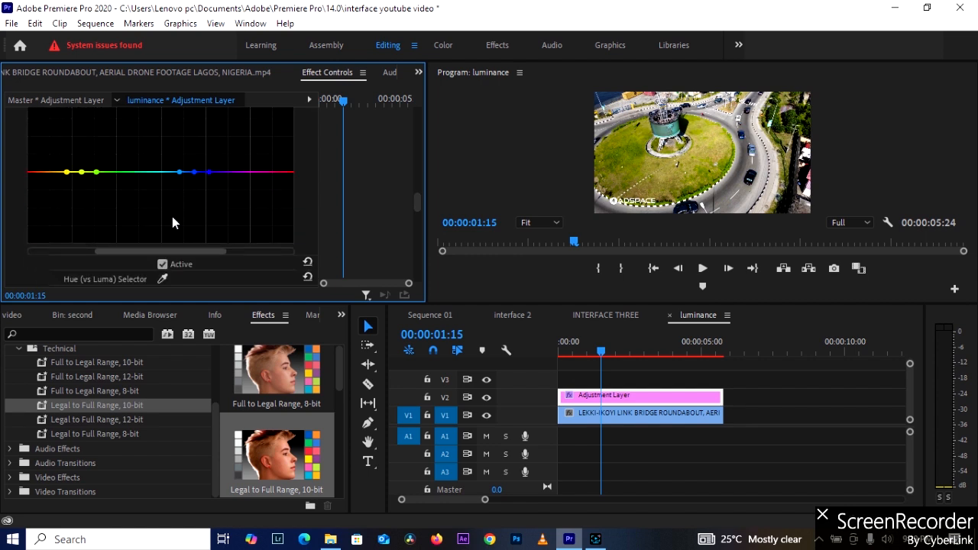
Clear all sampled yellow, green and blue points from the Hue vs Hue curve.
{"action": "left_click", "coordinate": [49, 171]}
{"action": "left_click_drag", "start_coordinate": [81, 176], "coordinate": [81, 176]}
{"action": "double_click", "coordinate": [84, 182]}
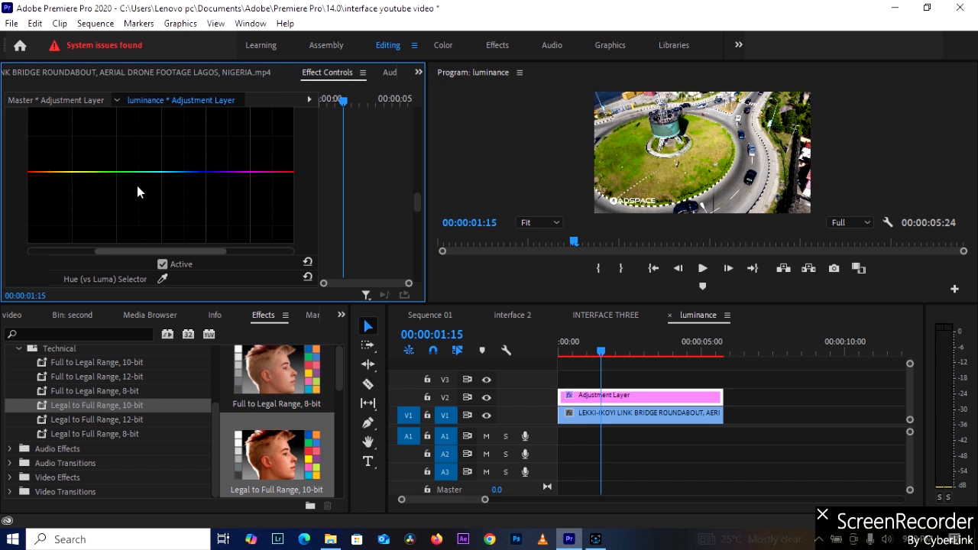
Move the playhead to 00:00:03:16 and clear the stray sample points from the Hue vs Hue curve.
{"action": "scroll", "coordinate": [258, 197], "scroll_direction": "down", "scroll_amount": 3}
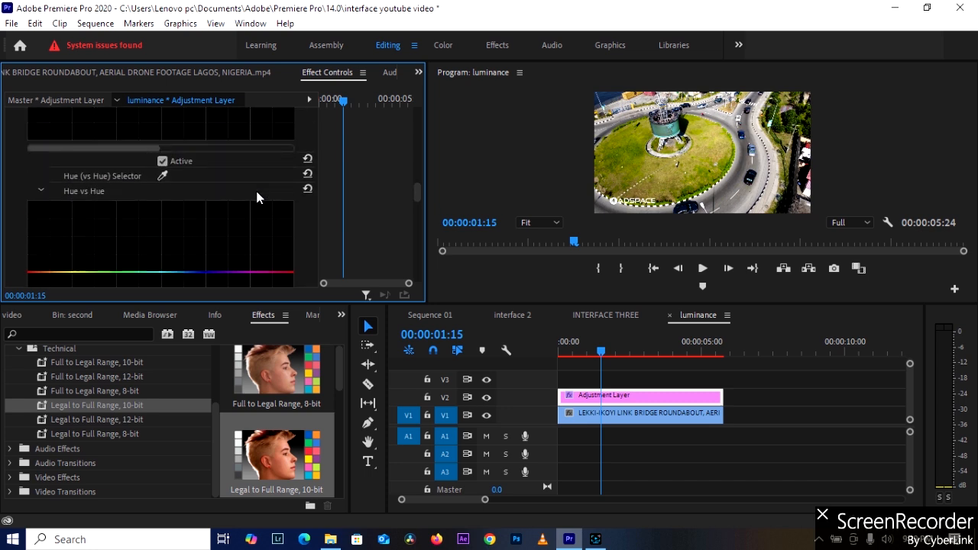
{"action": "left_click", "coordinate": [162, 190]}
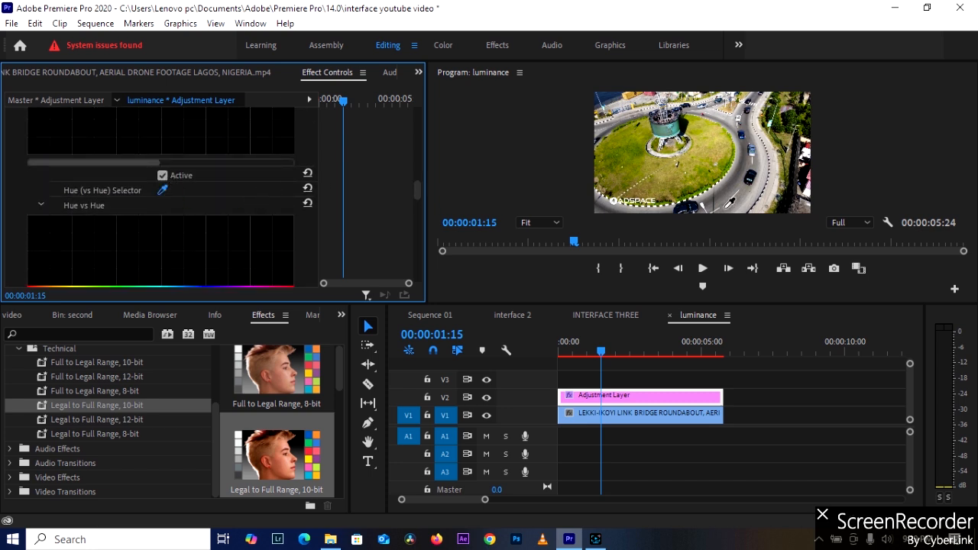
{"action": "left_click", "coordinate": [619, 353]}
{"action": "left_click_drag", "start_coordinate": [621, 356], "coordinate": [658, 358]}
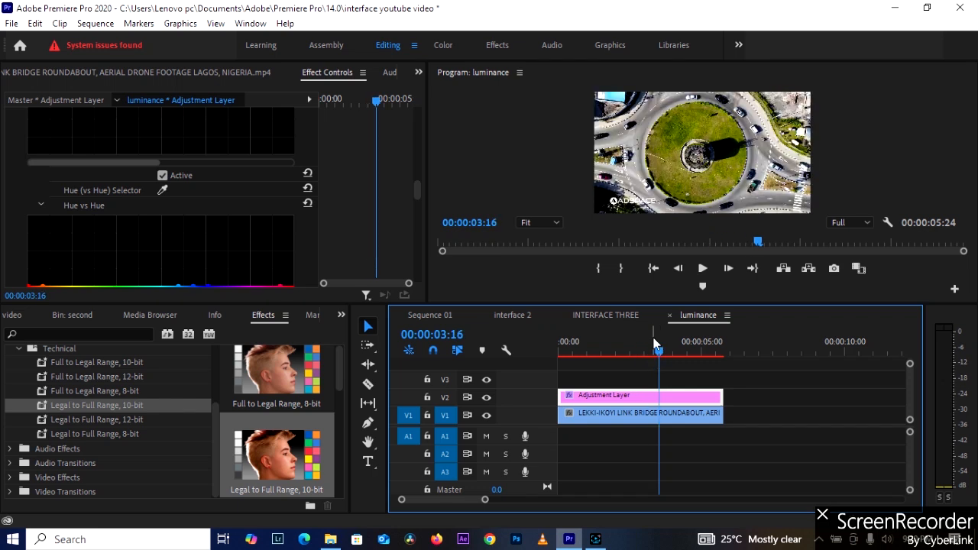
{"action": "scroll", "coordinate": [176, 191], "scroll_direction": "down", "scroll_amount": 3}
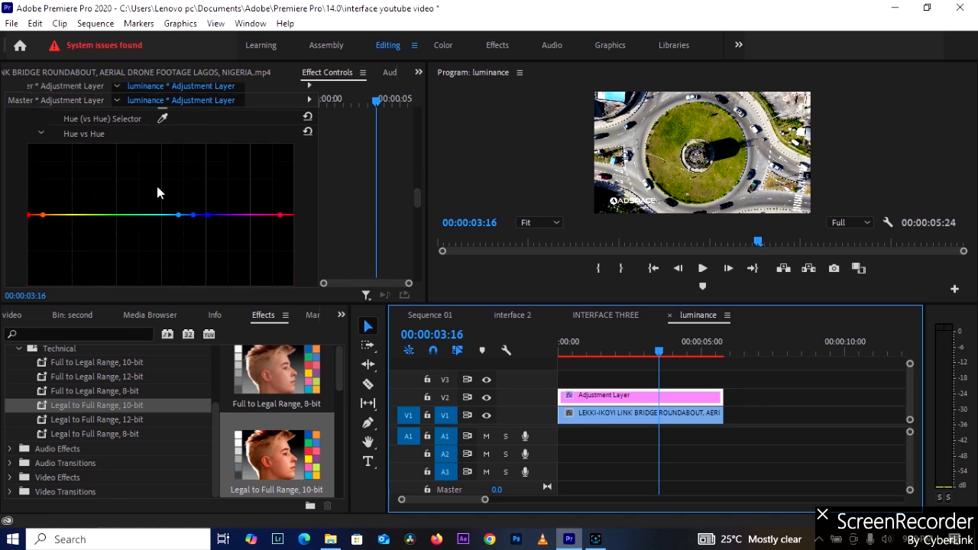
{"action": "scroll", "coordinate": [200, 197], "scroll_direction": "up", "scroll_amount": 1}
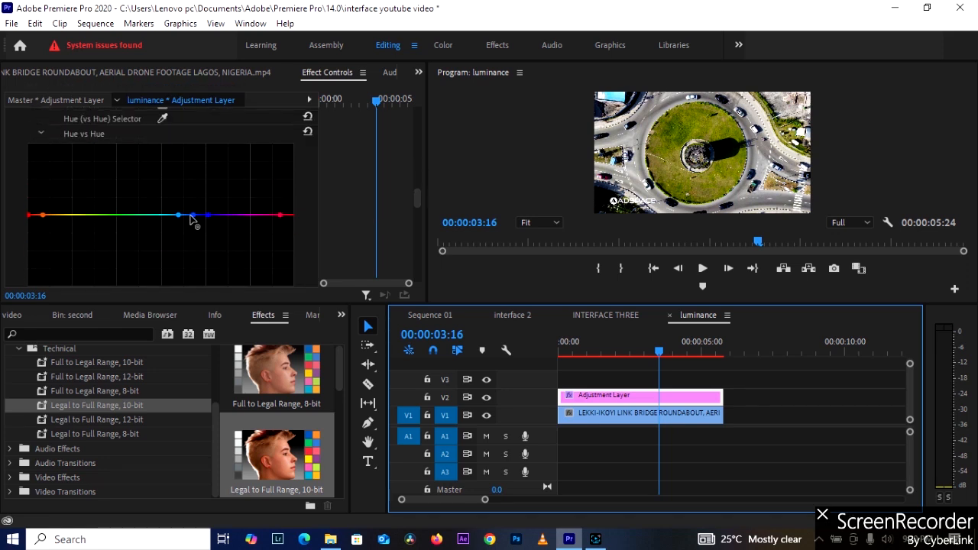
{"action": "double_click", "coordinate": [193, 215]}
Sample the roundabout's grass with the Hue (vs Hue) Selector and try shifting the curve's yellow-green point up and down.
{"action": "left_click", "coordinate": [162, 118]}
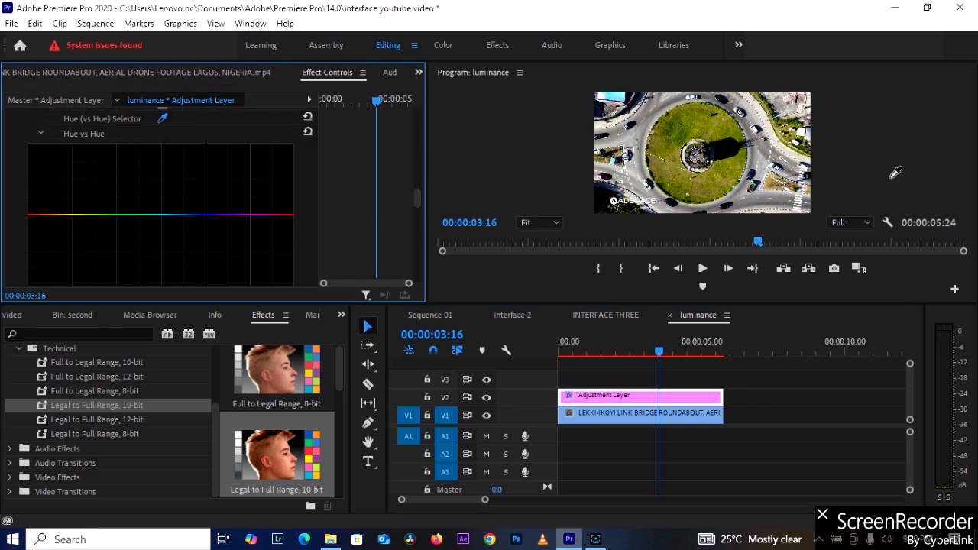
{"action": "left_click", "coordinate": [672, 134]}
{"action": "left_click_drag", "start_coordinate": [89, 216], "coordinate": [99, 196]}
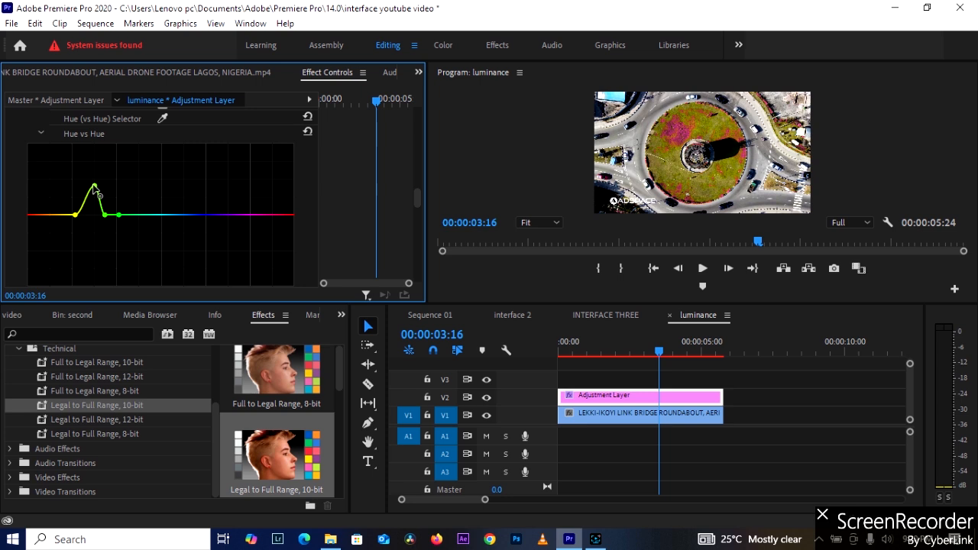
{"action": "left_click_drag", "start_coordinate": [95, 186], "coordinate": [103, 246]}
{"action": "double_click", "coordinate": [104, 249]}
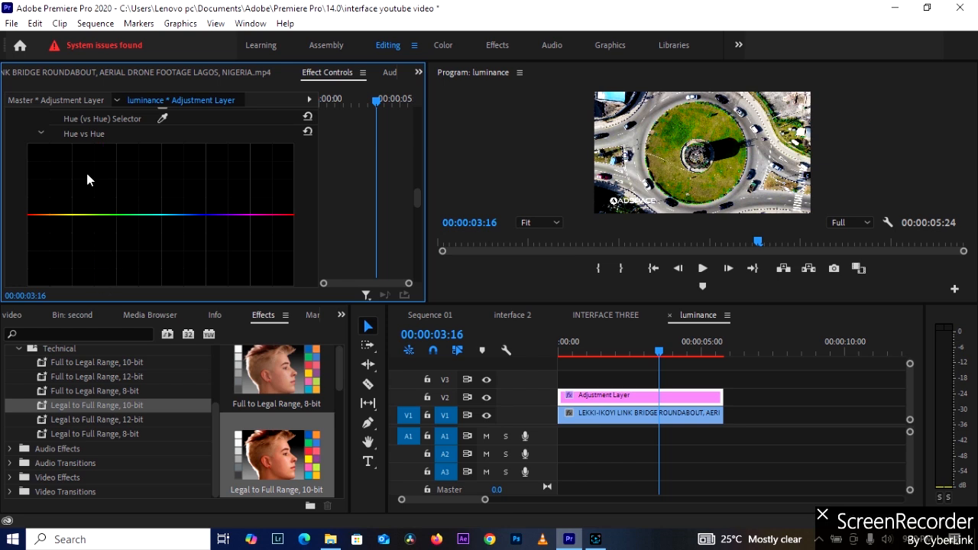
Sample the roundabout's grass with the Hue (vs Luma) Selector to add its points to the Hue vs Luma curve.
{"action": "scroll", "coordinate": [111, 183], "scroll_direction": "down", "scroll_amount": 5}
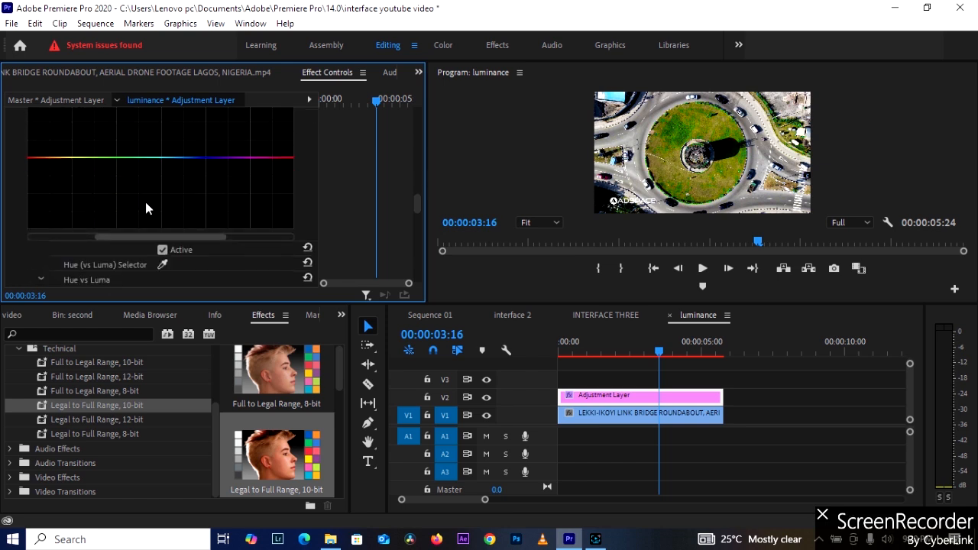
{"action": "scroll", "coordinate": [148, 210], "scroll_direction": "down", "scroll_amount": 2}
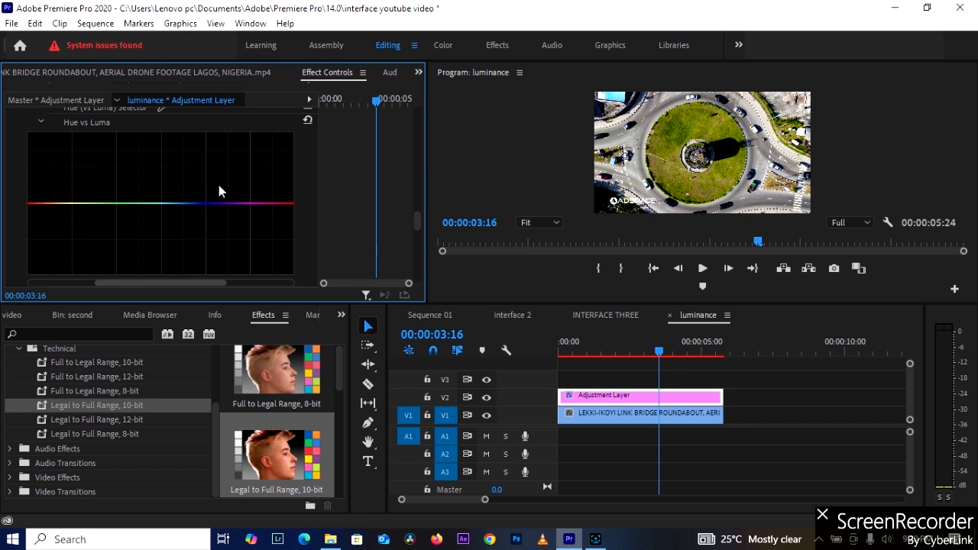
{"action": "scroll", "coordinate": [206, 211], "scroll_direction": "down", "scroll_amount": 1}
{"action": "scroll", "coordinate": [206, 211], "scroll_direction": "up", "scroll_amount": 1}
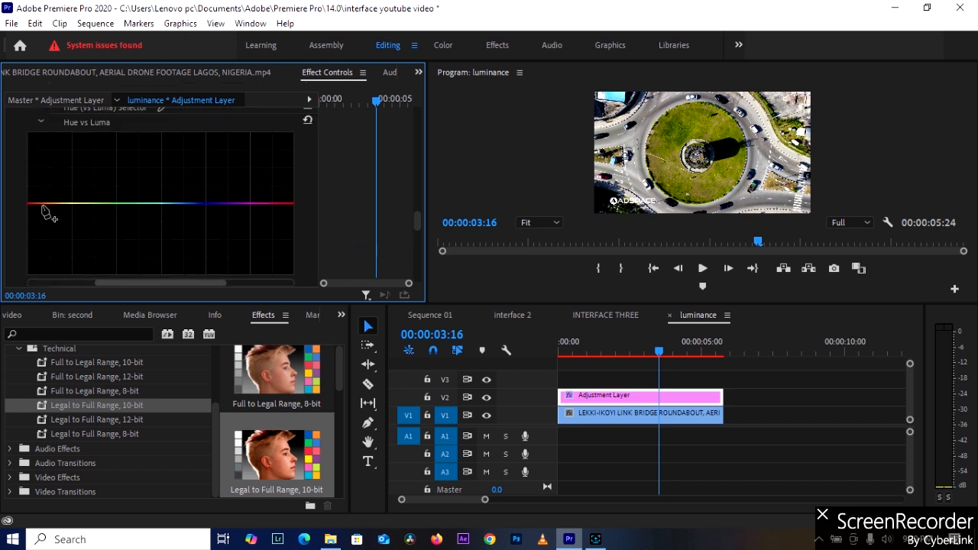
{"action": "scroll", "coordinate": [124, 197], "scroll_direction": "up", "scroll_amount": 1}
{"action": "scroll", "coordinate": [124, 198], "scroll_direction": "down", "scroll_amount": 4}
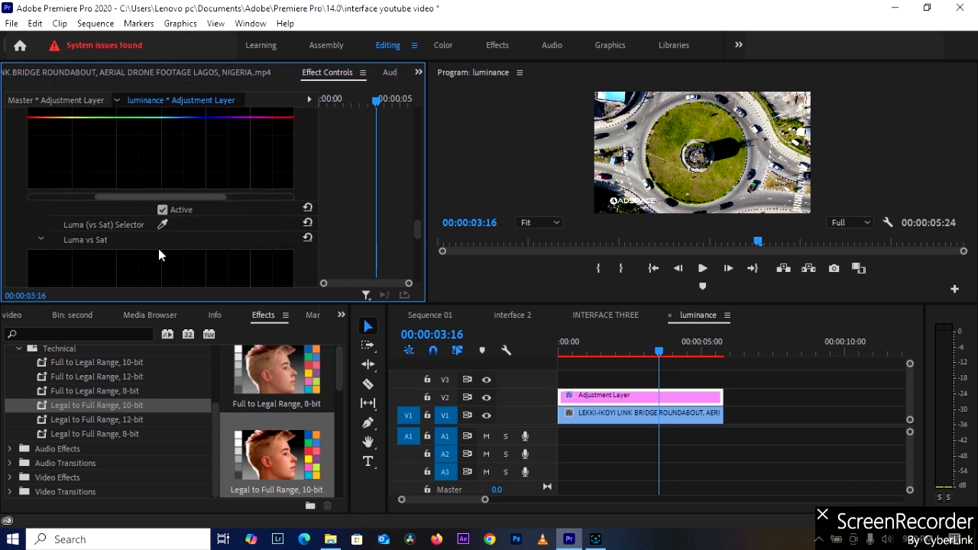
{"action": "scroll", "coordinate": [107, 229], "scroll_direction": "up", "scroll_amount": 4}
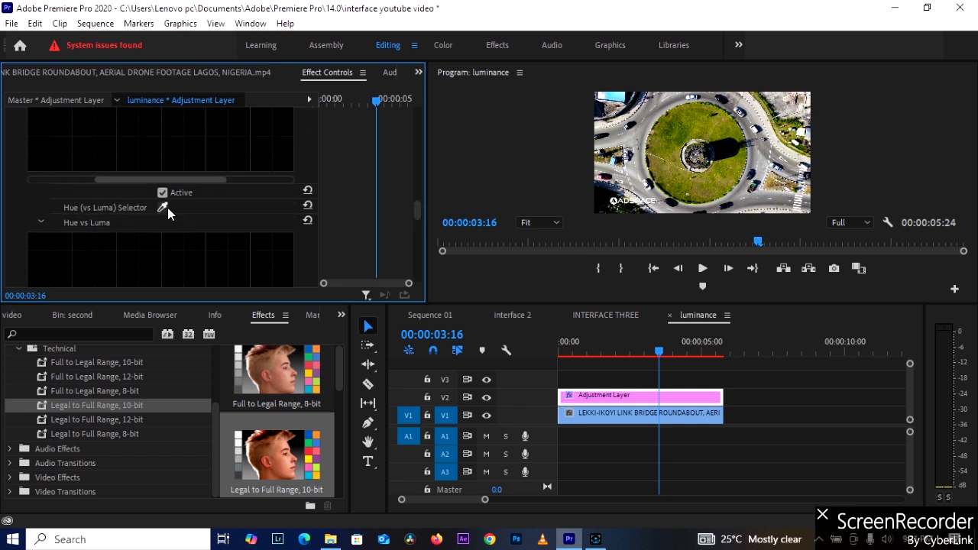
{"action": "left_click", "coordinate": [165, 208]}
{"action": "left_click", "coordinate": [674, 140]}
{"action": "scroll", "coordinate": [195, 226], "scroll_direction": "down", "scroll_amount": 2}
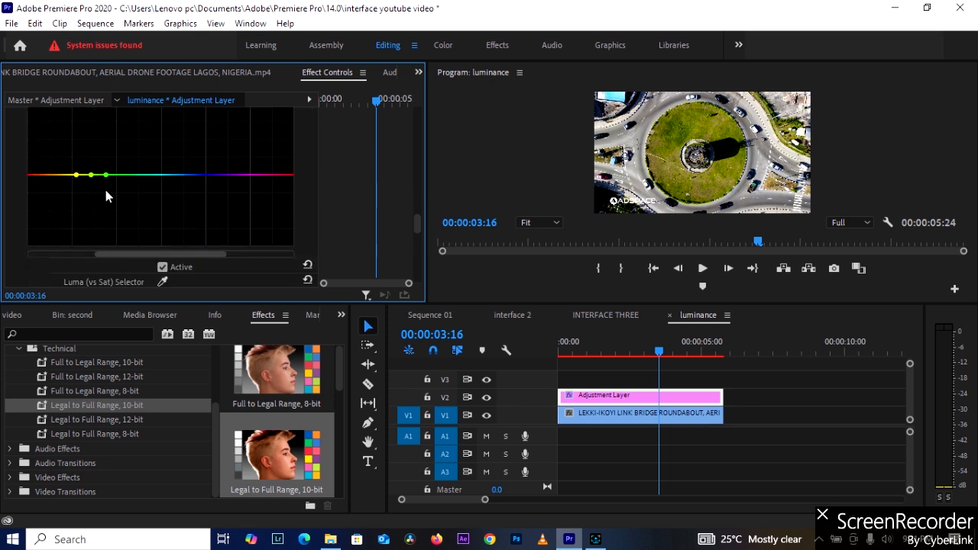
Raise the Hue vs Luma curve's middle yellow-green point, add a slightly lower green peak beside it, and anchor the curve with a teal point.
{"action": "left_click", "coordinate": [123, 175]}
{"action": "mouse_move", "coordinate": [91, 175]}
{"action": "left_mouse_down"}
{"action": "mouse_move", "coordinate": [93, 185]}
{"action": "mouse_move", "coordinate": [93, 167]}
{"action": "left_mouse_up"}
{"action": "left_click_drag", "start_coordinate": [99, 177], "coordinate": [123, 158]}
{"action": "left_click", "coordinate": [141, 175]}
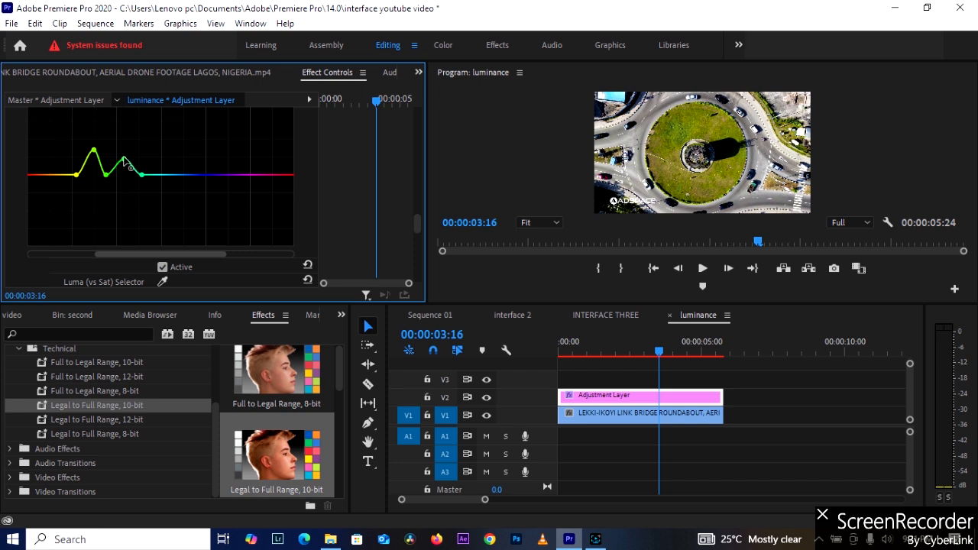
{"action": "left_click", "coordinate": [491, 400]}
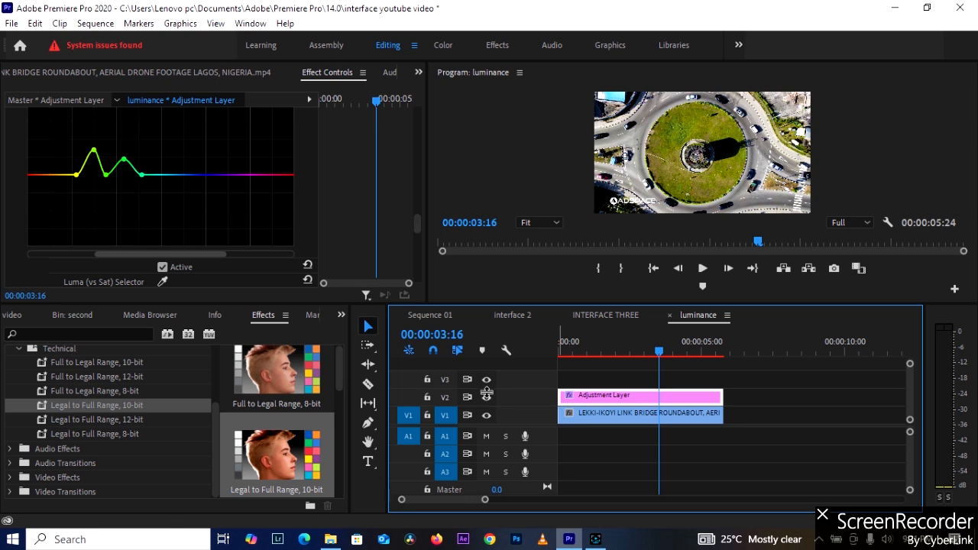
Sample the grass with the Luma (vs Sat) Selector and raise the middle sampled point of the Luma vs Sat curve.
{"action": "scroll", "coordinate": [116, 203], "scroll_direction": "down", "scroll_amount": 5}
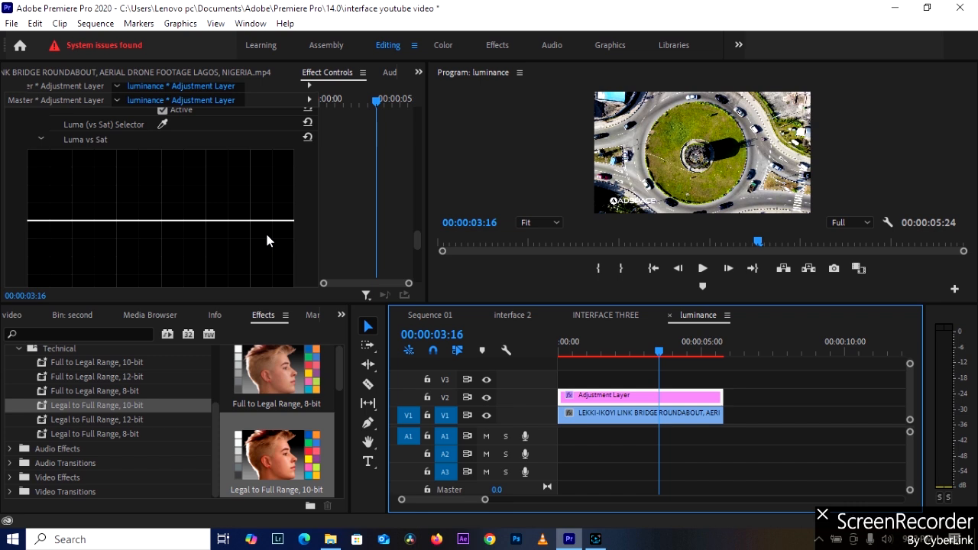
{"action": "left_click", "coordinate": [162, 124]}
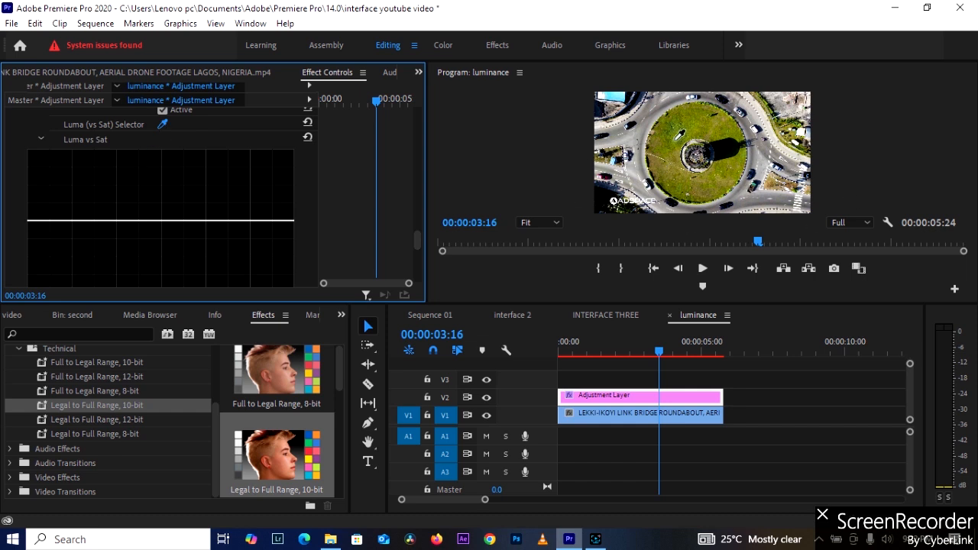
{"action": "left_click", "coordinate": [671, 130]}
{"action": "double_click", "coordinate": [118, 223]}
{"action": "left_click", "coordinate": [162, 124]}
{"action": "left_click", "coordinate": [661, 143]}
{"action": "left_click_drag", "start_coordinate": [116, 221], "coordinate": [118, 198]}
Add a point at the middle of the Sat vs Sat curve and raise it slightly.
{"action": "scroll", "coordinate": [258, 234], "scroll_direction": "down", "scroll_amount": 5}
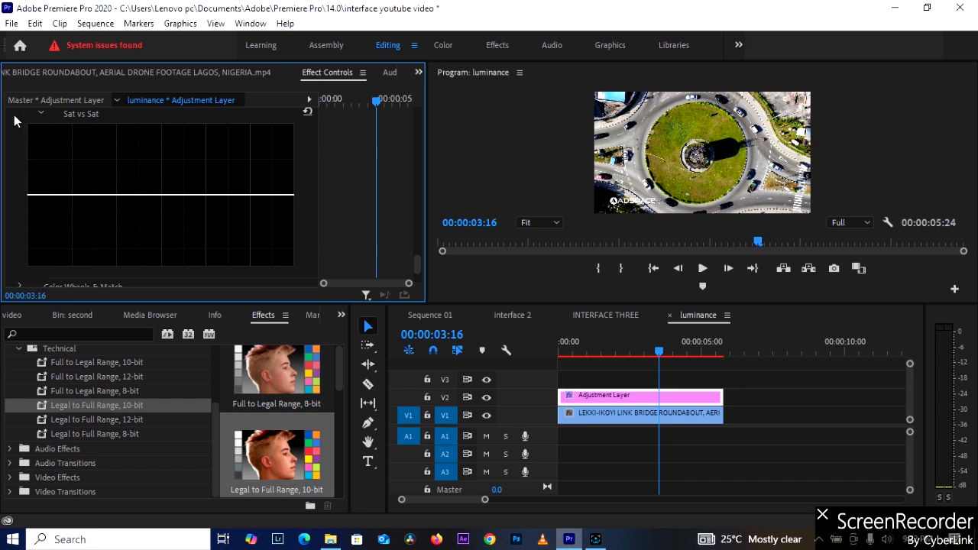
{"action": "left_click_drag", "start_coordinate": [164, 194], "coordinate": [165, 191]}
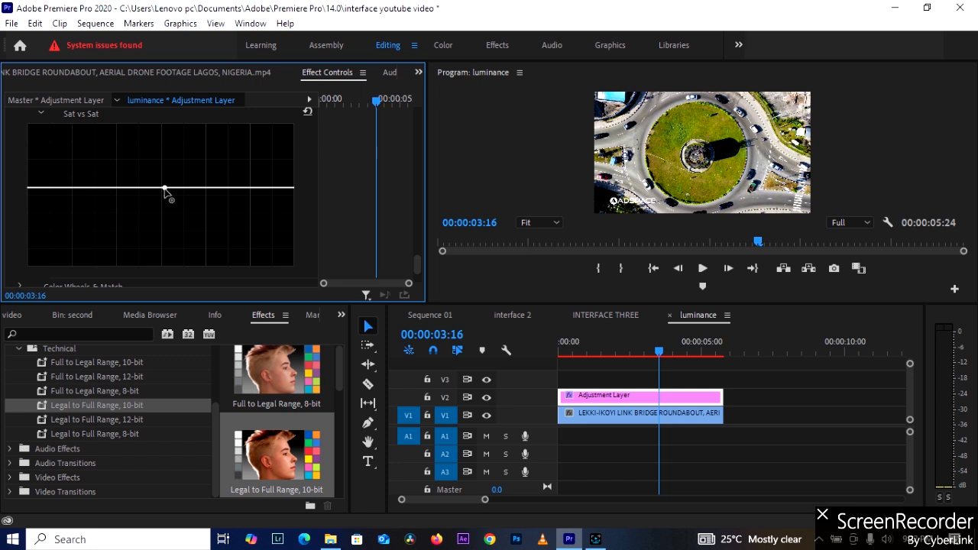
{"action": "mouse_move", "coordinate": [163, 187]}
{"action": "left_mouse_down"}
{"action": "mouse_move", "coordinate": [162, 214]}
{"action": "mouse_move", "coordinate": [166, 189]}
{"action": "left_mouse_up"}
Review the Lumetri Color settings from the Sat vs Sat curve back to the RGB Curves and Hue Saturation Curves.
{"action": "scroll", "coordinate": [169, 213], "scroll_direction": "down", "scroll_amount": 2}
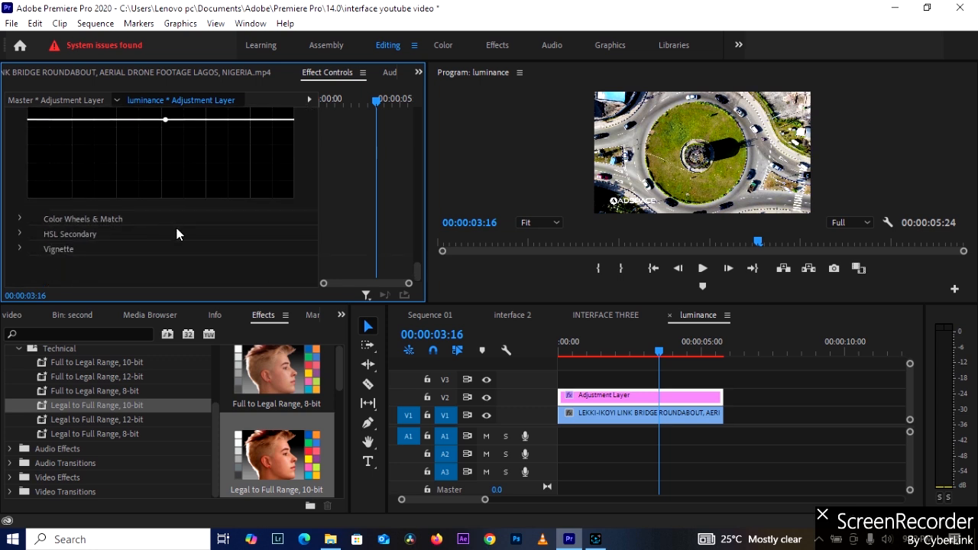
{"action": "scroll", "coordinate": [214, 187], "scroll_direction": "up", "scroll_amount": 5}
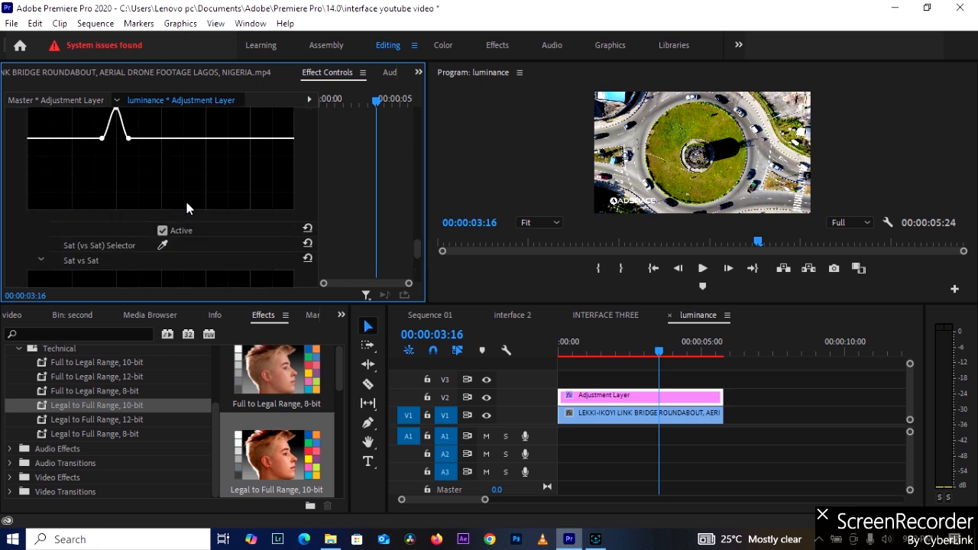
{"action": "scroll", "coordinate": [191, 202], "scroll_direction": "up", "scroll_amount": 5}
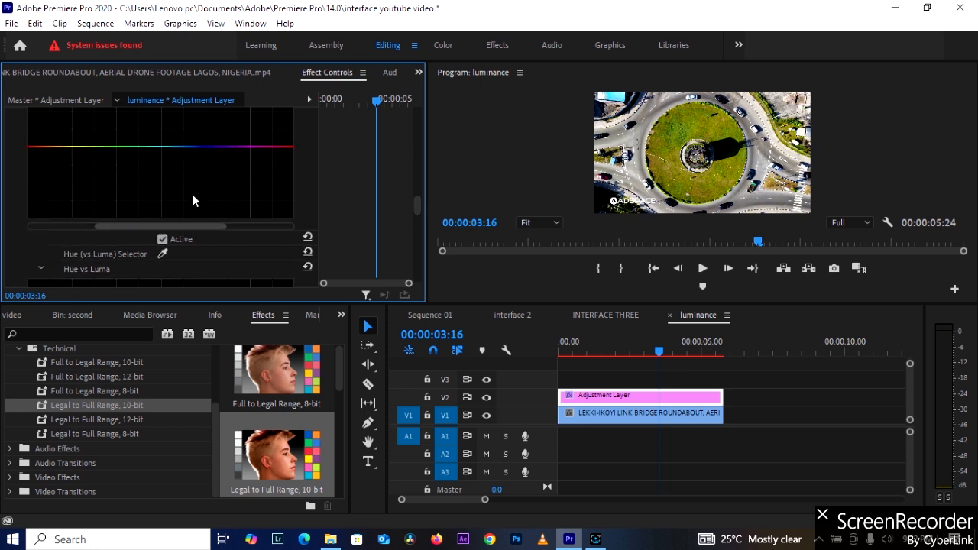
{"action": "scroll", "coordinate": [192, 200], "scroll_direction": "up", "scroll_amount": 8}
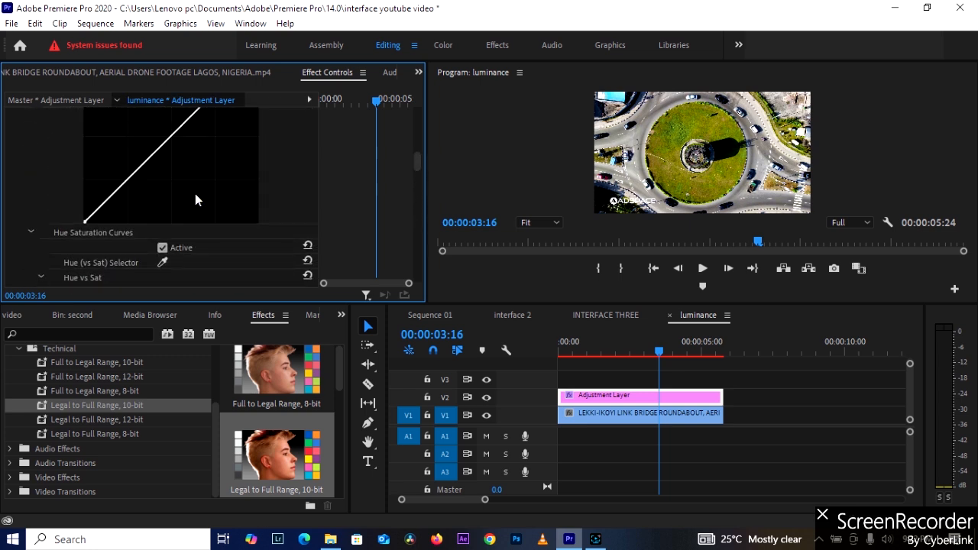
{"action": "scroll", "coordinate": [198, 199], "scroll_direction": "up", "scroll_amount": 2}
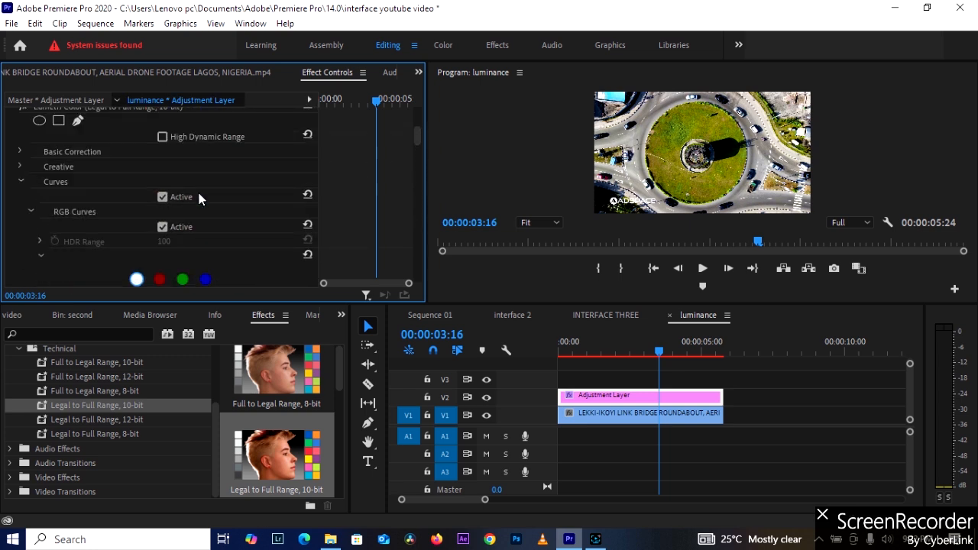
{"action": "scroll", "coordinate": [199, 184], "scroll_direction": "up", "scroll_amount": 3}
{"action": "scroll", "coordinate": [198, 184], "scroll_direction": "down", "scroll_amount": 2}
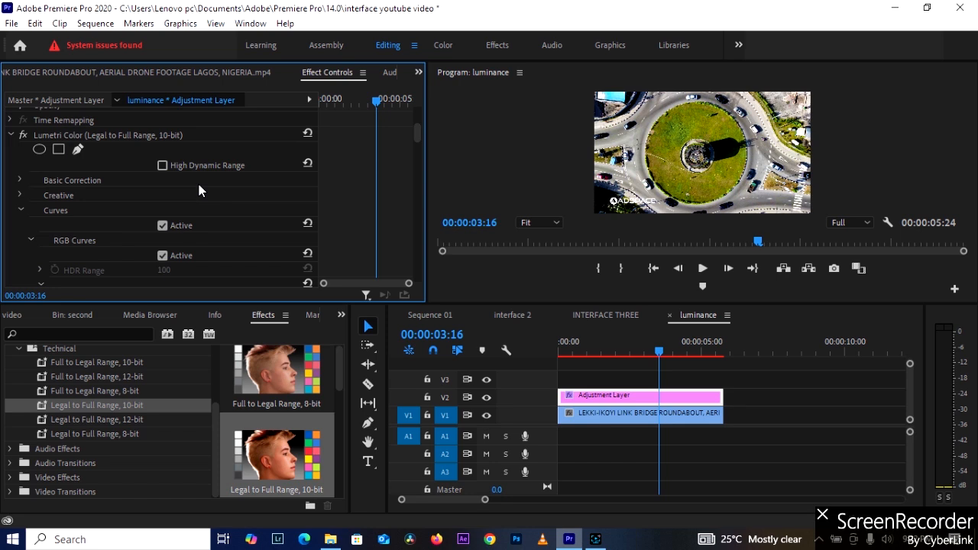
{"action": "scroll", "coordinate": [206, 191], "scroll_direction": "down", "scroll_amount": 5}
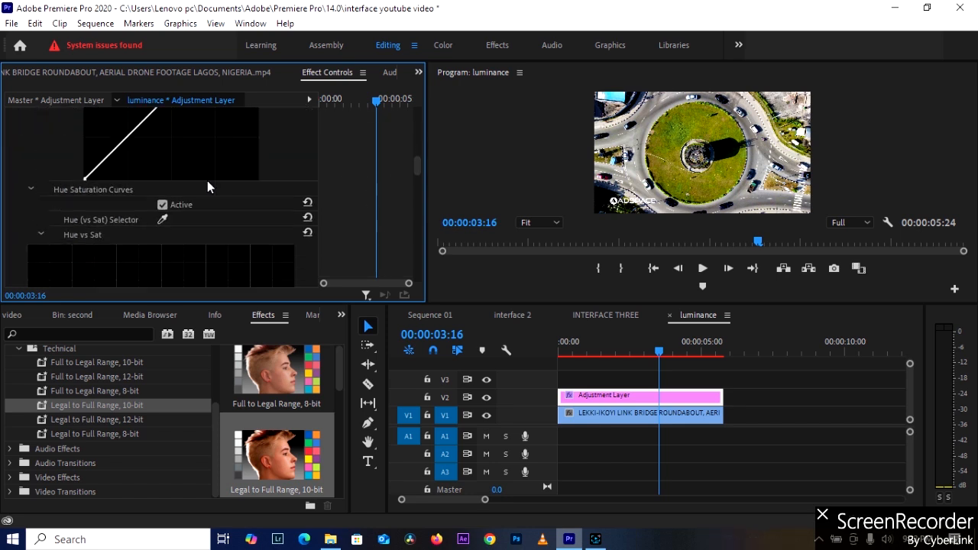
{"action": "scroll", "coordinate": [203, 183], "scroll_direction": "up", "scroll_amount": 1}
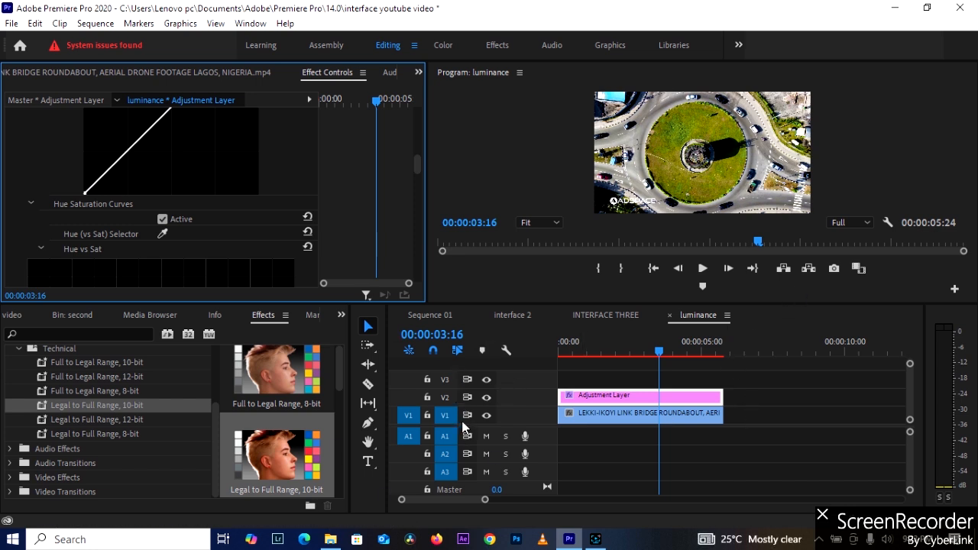
Compare the picture with the V2 adjustment layer hidden and shown, and review the curves down to Sat vs Sat.
{"action": "left_click", "coordinate": [486, 397]}
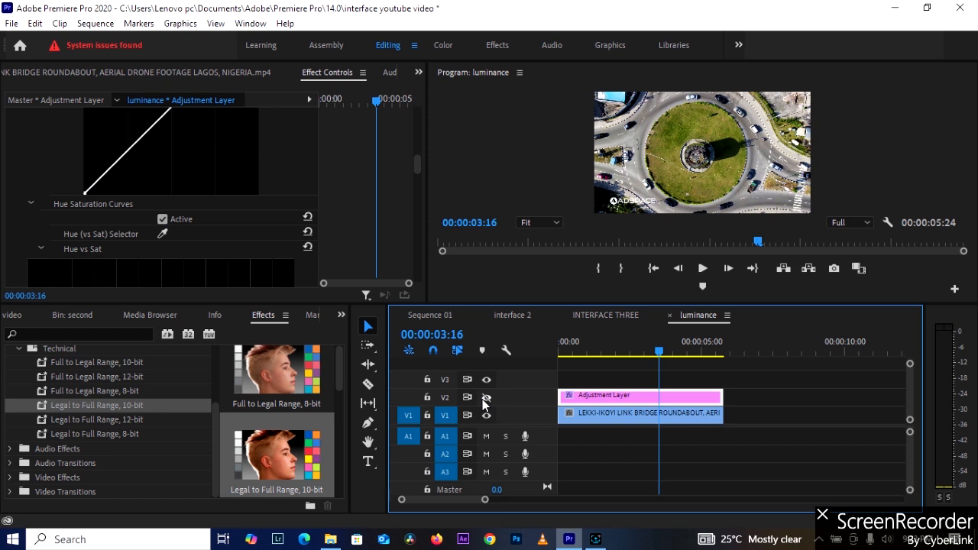
{"action": "left_click", "coordinate": [486, 398]}
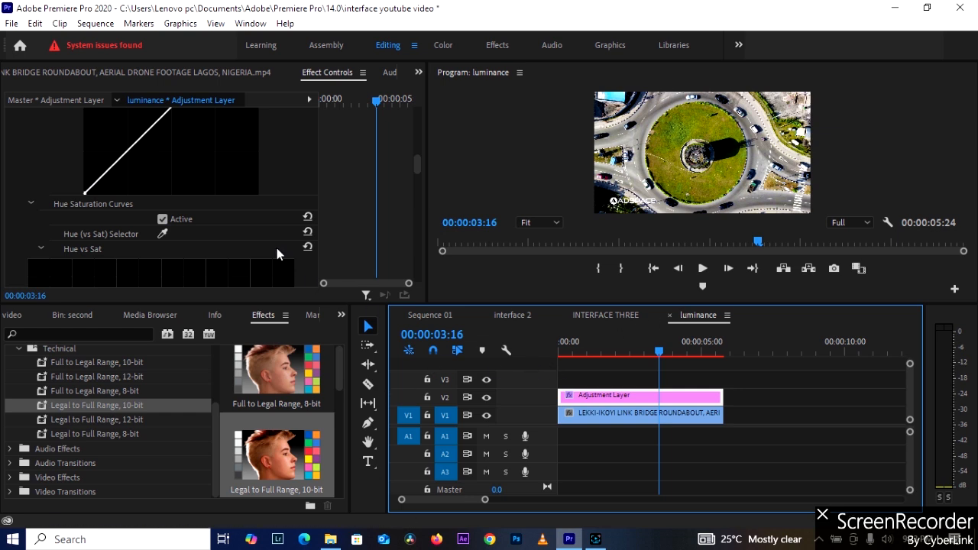
{"action": "scroll", "coordinate": [368, 203], "scroll_direction": "down", "scroll_amount": 10}
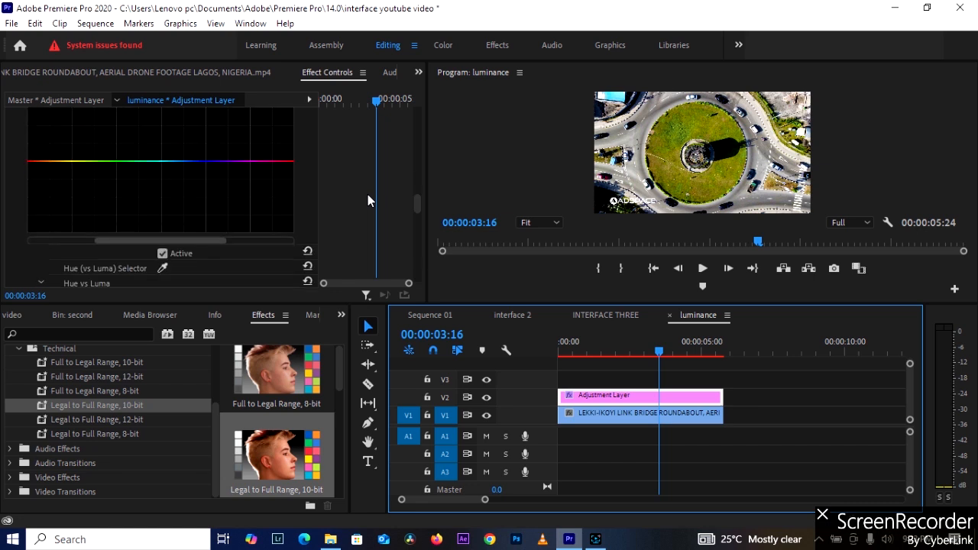
{"action": "scroll", "coordinate": [374, 191], "scroll_direction": "down", "scroll_amount": 5}
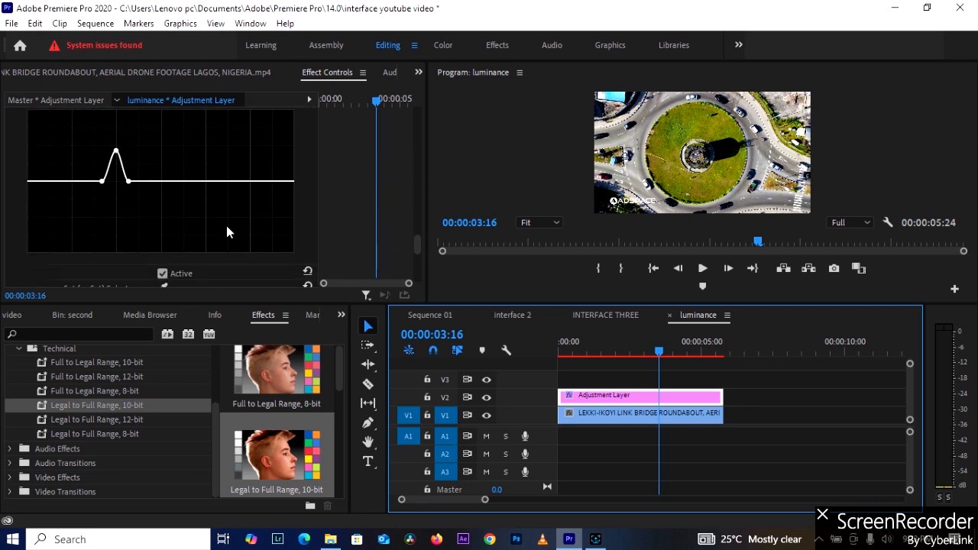
{"action": "scroll", "coordinate": [295, 269], "scroll_direction": "down", "scroll_amount": 3}
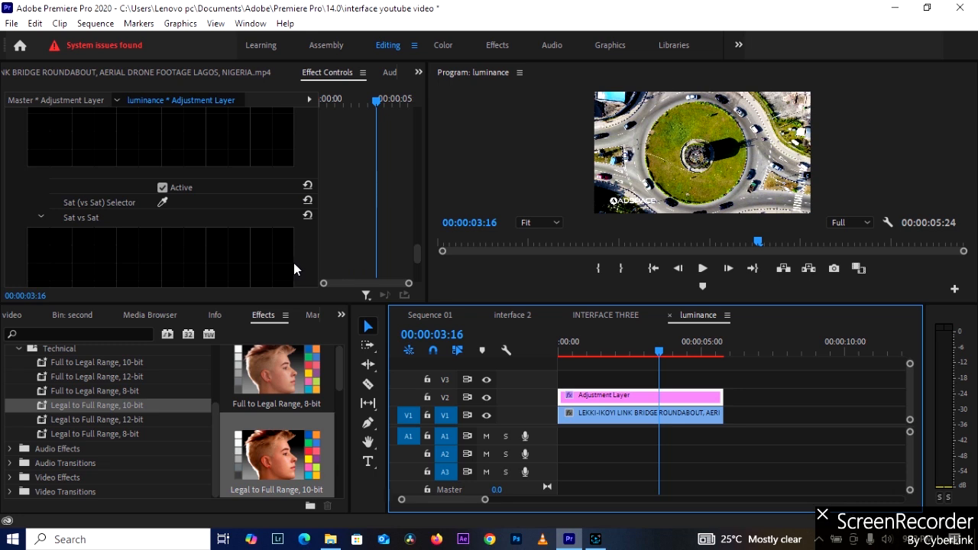
{"action": "scroll", "coordinate": [293, 260], "scroll_direction": "down", "scroll_amount": 3}
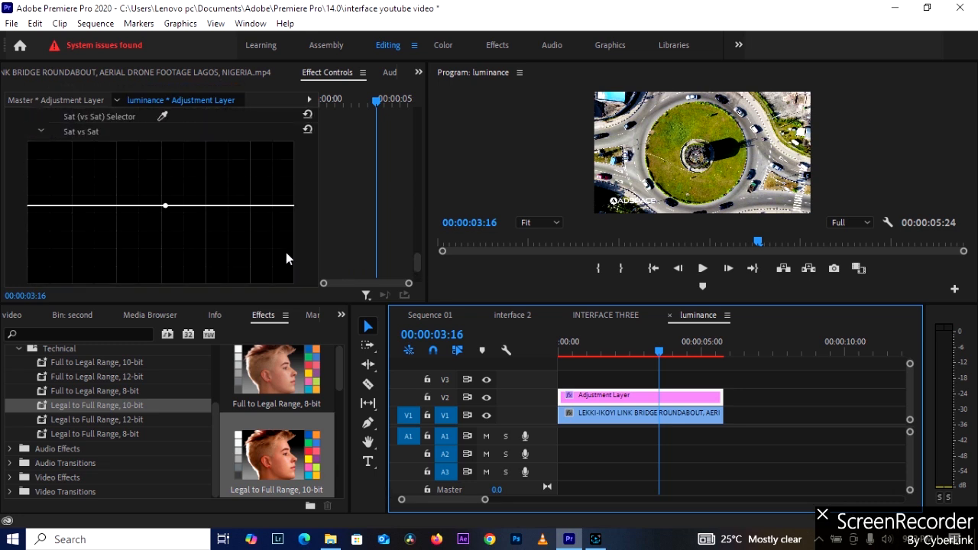
Expand the Color Wheels & Match section of the adjustment layer's Lumetri Color effect and review its match options and Shadows, Midtones and Highlights wheels.
{"action": "scroll", "coordinate": [285, 252], "scroll_direction": "down", "scroll_amount": 5}
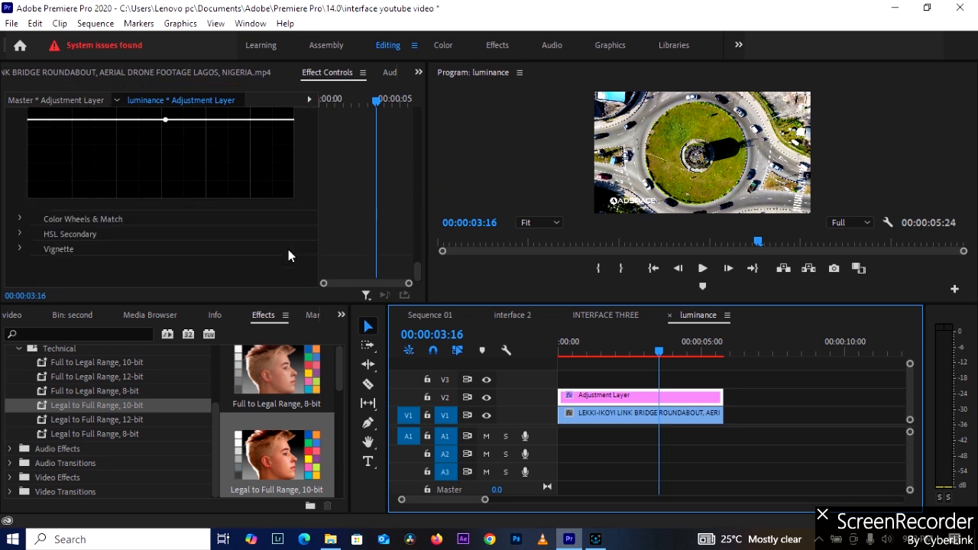
{"action": "left_click", "coordinate": [24, 217]}
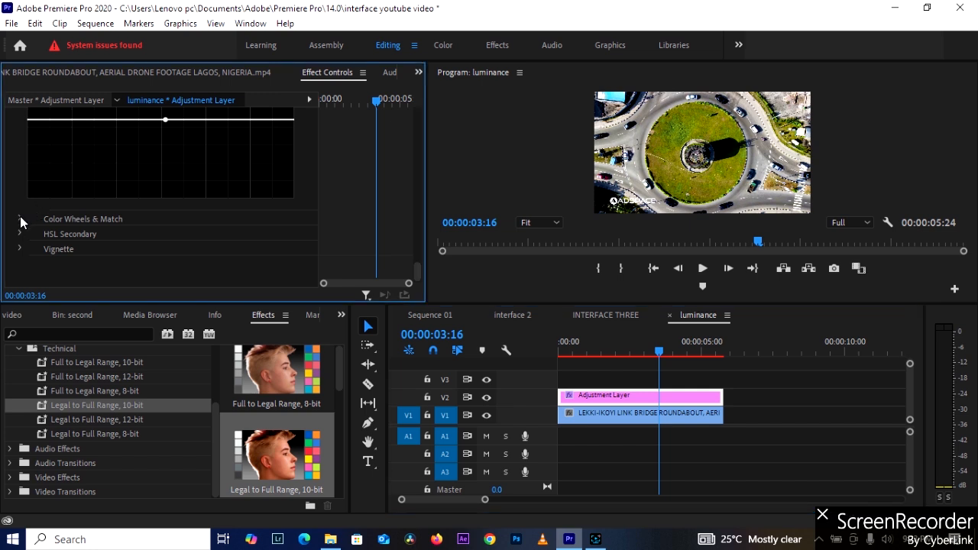
{"action": "left_click", "coordinate": [20, 218]}
{"action": "scroll", "coordinate": [148, 237], "scroll_direction": "down", "scroll_amount": 5}
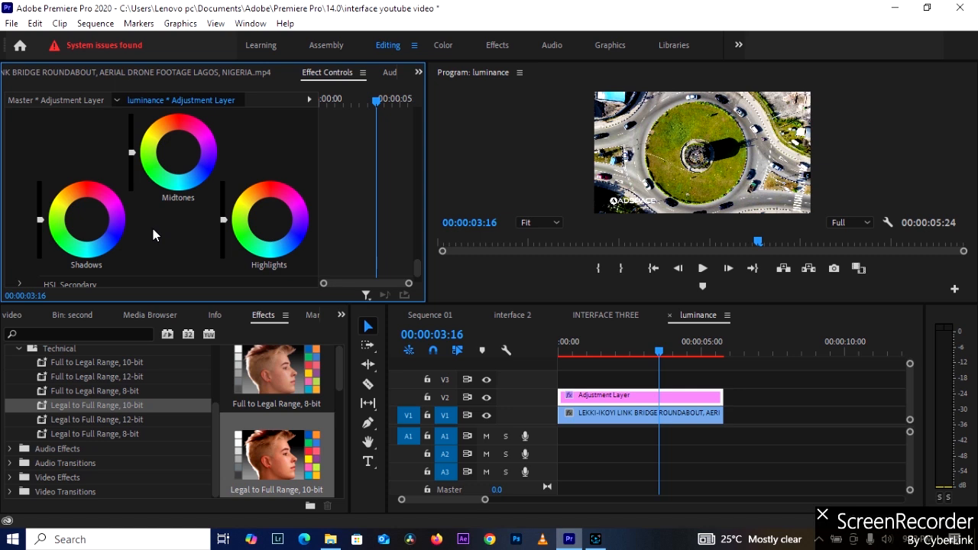
{"action": "scroll", "coordinate": [164, 200], "scroll_direction": "up", "scroll_amount": 3}
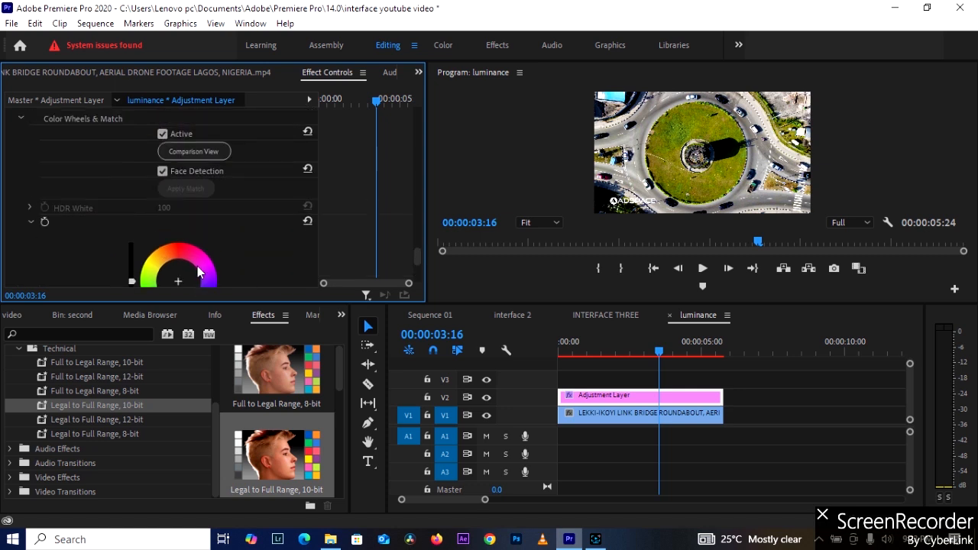
{"action": "scroll", "coordinate": [193, 241], "scroll_direction": "up", "scroll_amount": 1}
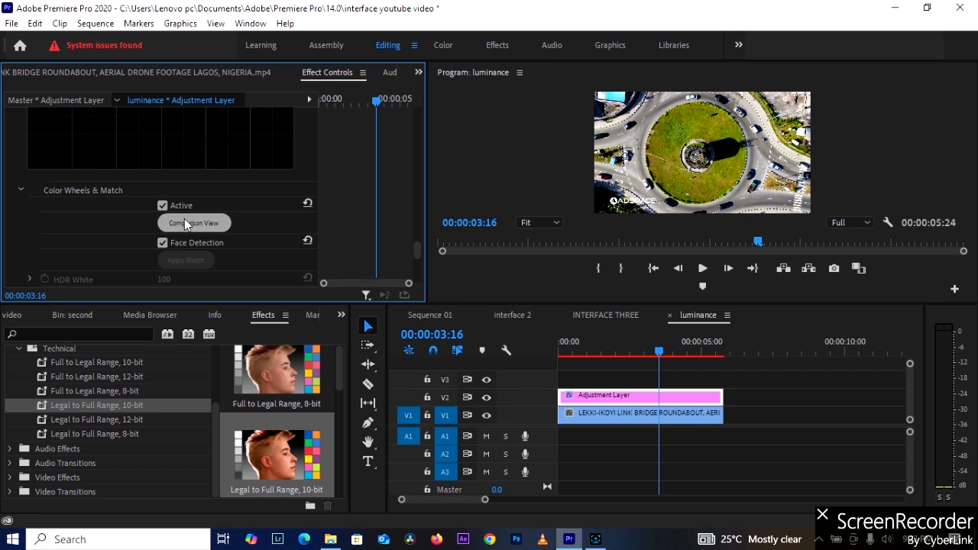
{"action": "scroll", "coordinate": [179, 206], "scroll_direction": "down", "scroll_amount": 4}
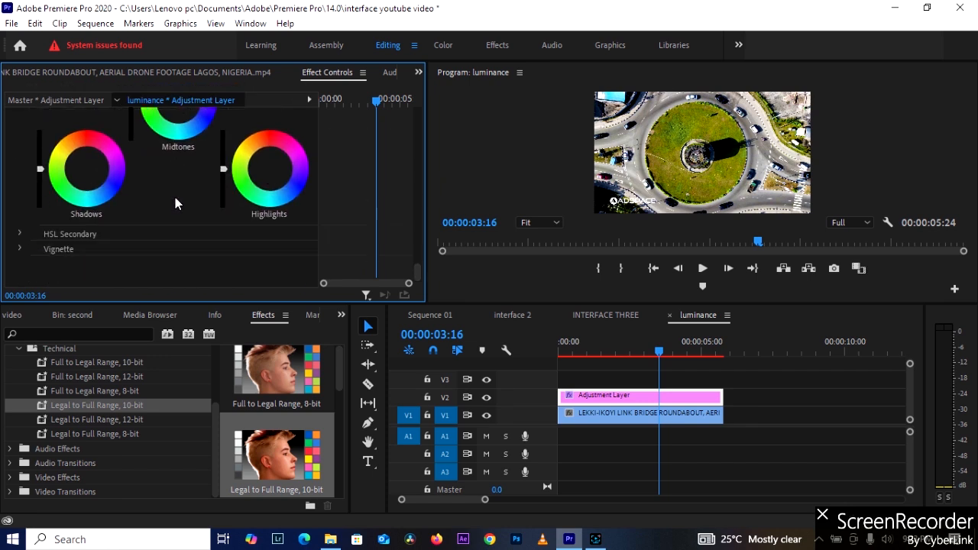